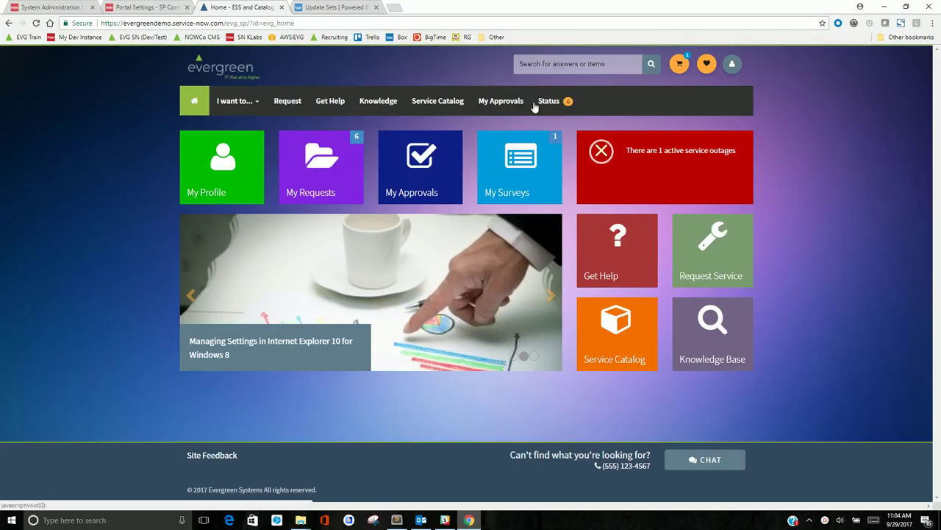
# Step: Go to the portal's Get Help page and show the 'Try these options' help choices
pyautogui.click(331, 102)
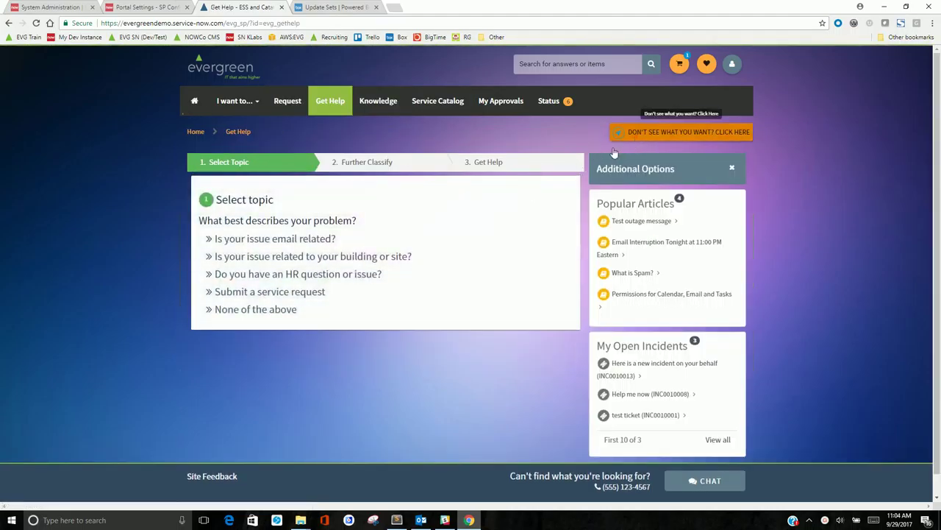
pyautogui.click(615, 136)
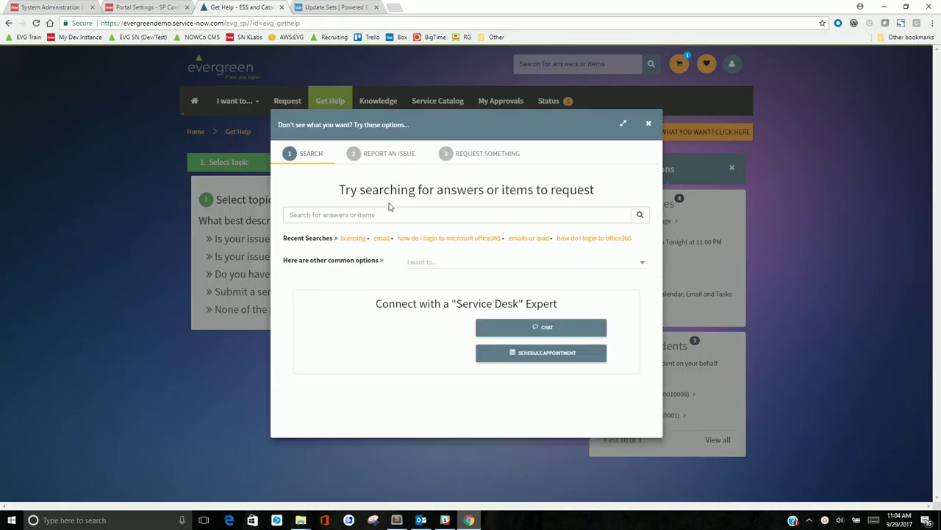
# Step: Report the issue 'Here is my incident, having issue with my laptop' to the service desk
pyautogui.click(384, 154)
pyautogui.click(392, 283)
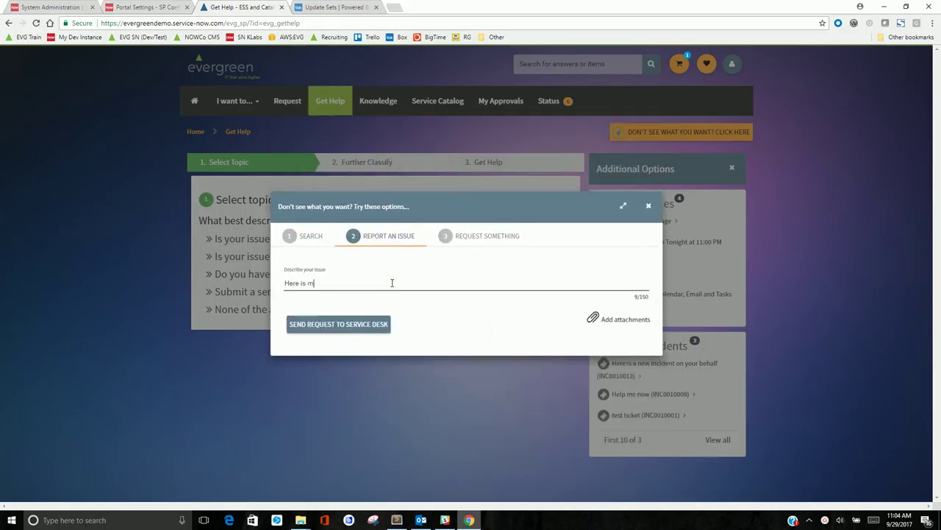
pyautogui.write('Here is my incident, having issue')
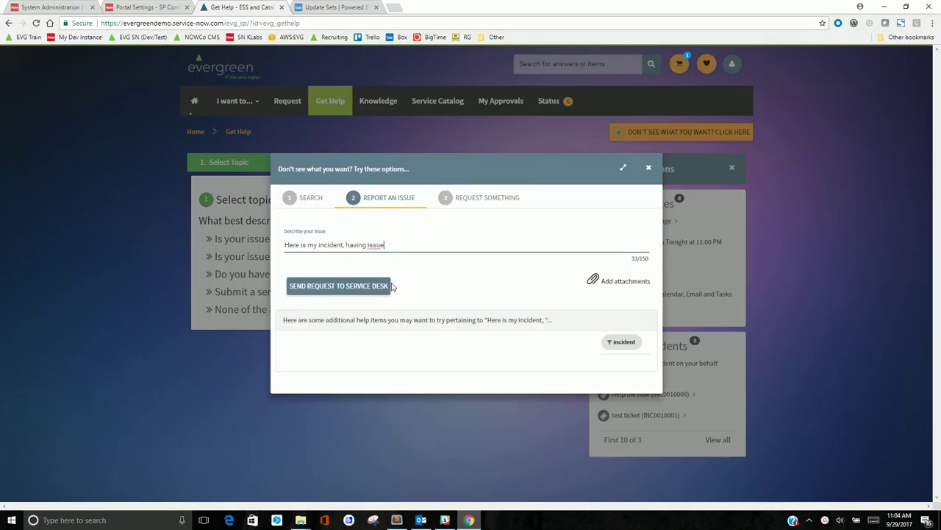
pyautogui.write(' iwth')
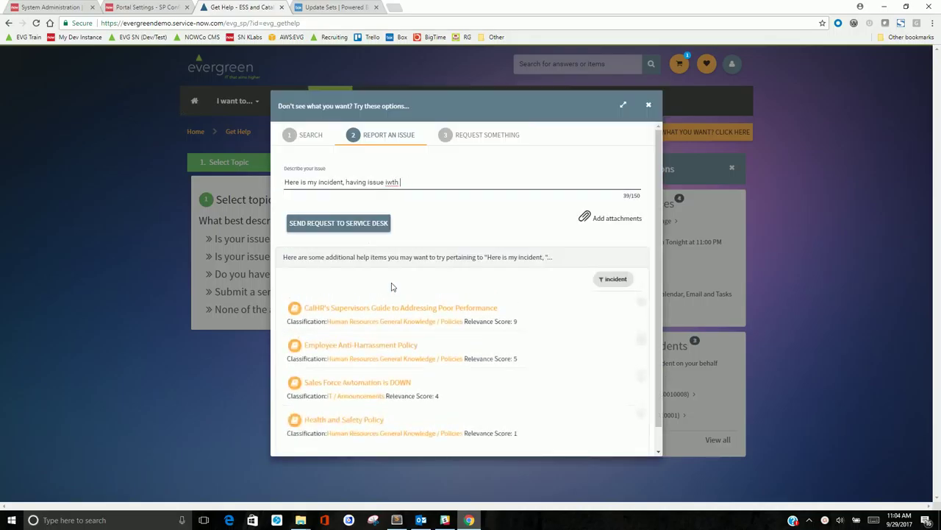
pyautogui.press('BackSpace')
pyautogui.press('BackSpace')
pyautogui.press('BackSpace')
pyautogui.press('BackSpace')
pyautogui.click(347, 287)
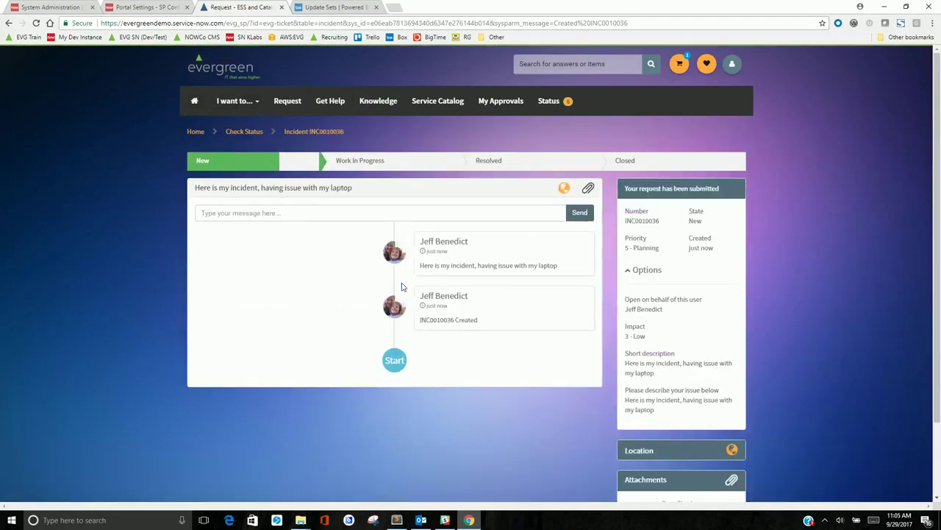
# Step: Begin a comment on the new incident, typing 'Here is a c'
pyautogui.click(284, 213)
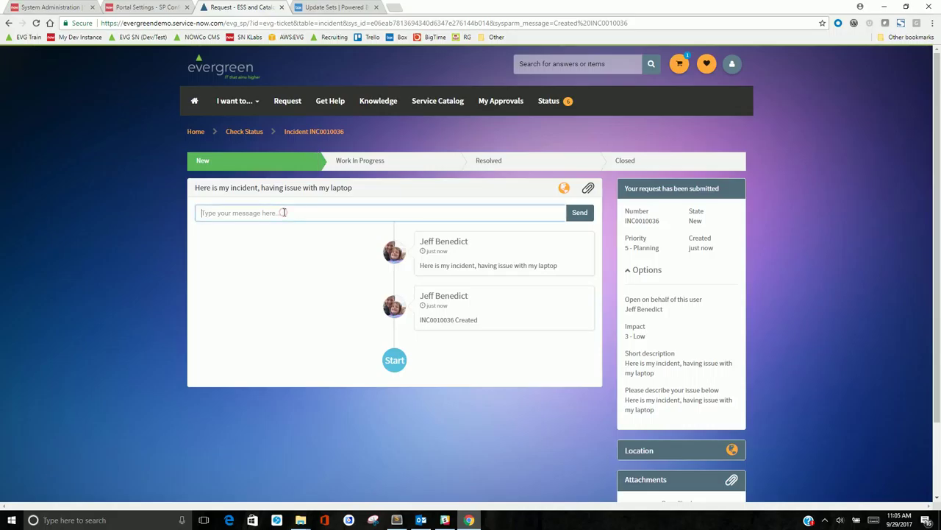
pyautogui.write('Here is a c')
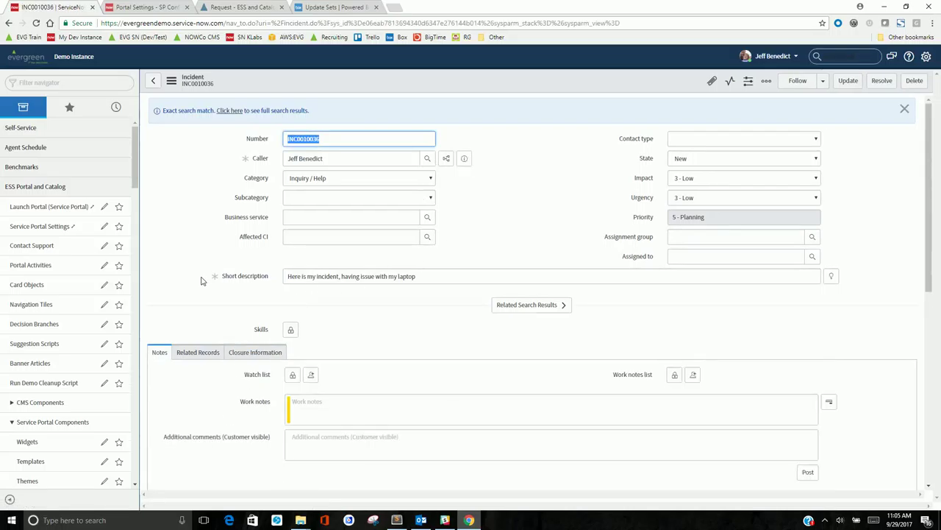
# Step: Check the Short description dictionary entry's String type, then return to incident INC0010036
pyautogui.rightClick(236, 279)
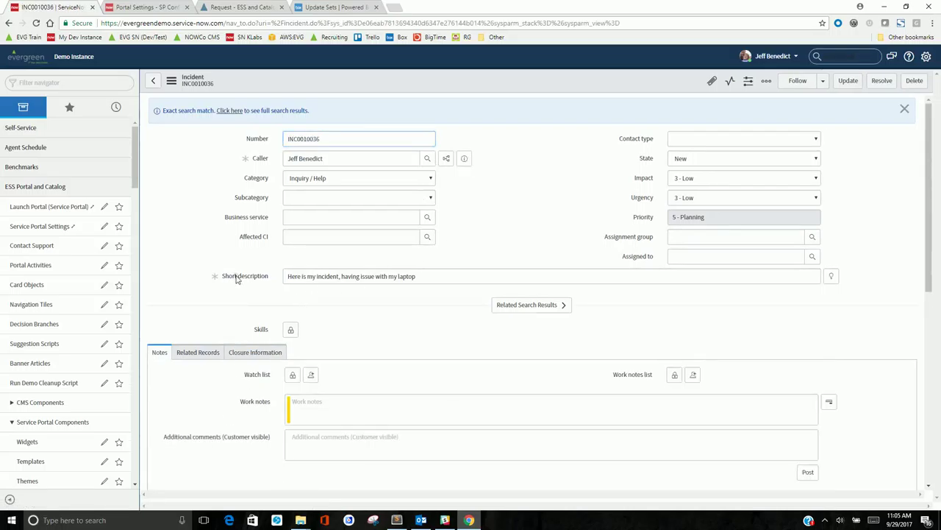
pyautogui.click(254, 293)
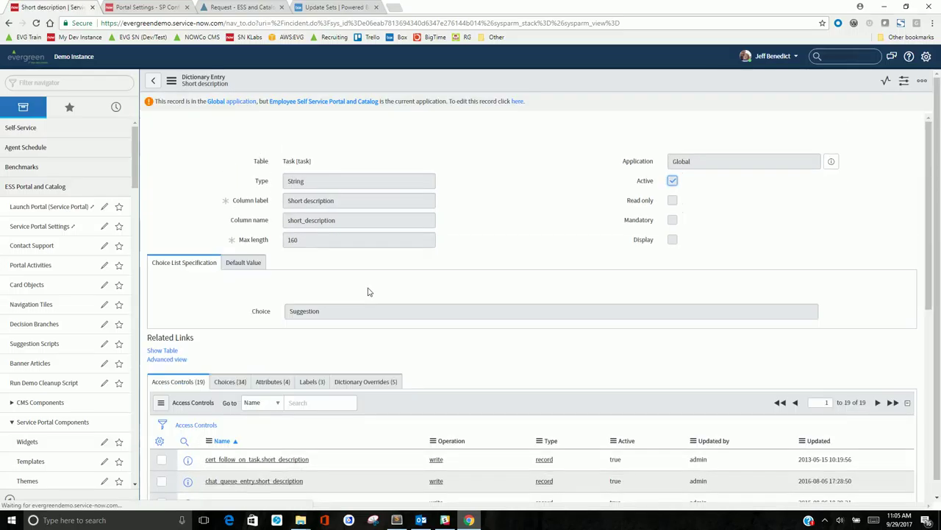
pyautogui.doubleClick(310, 179)
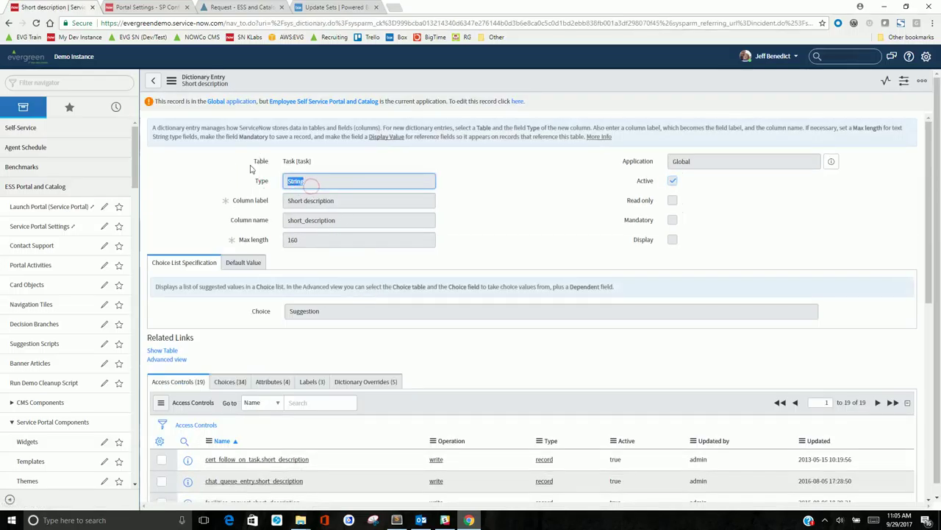
pyautogui.click(154, 84)
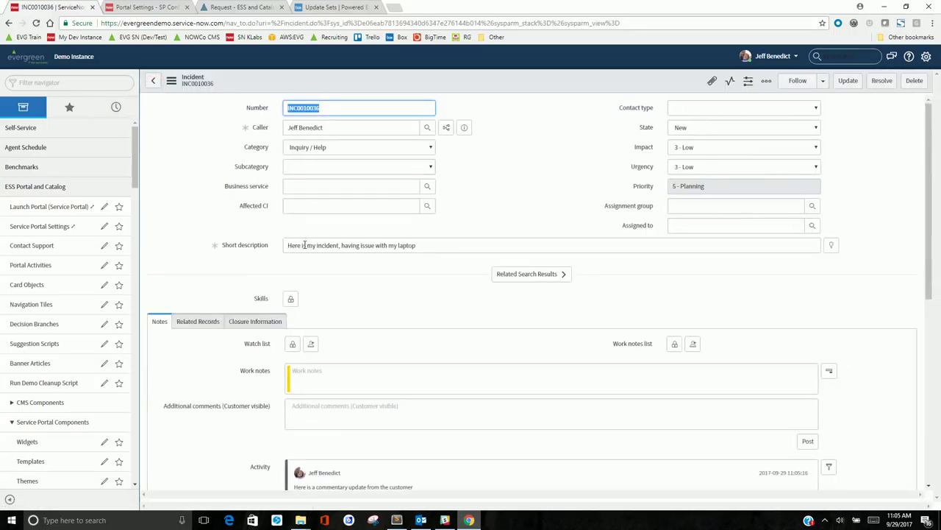
pyautogui.scroll(-1, 245, 266)
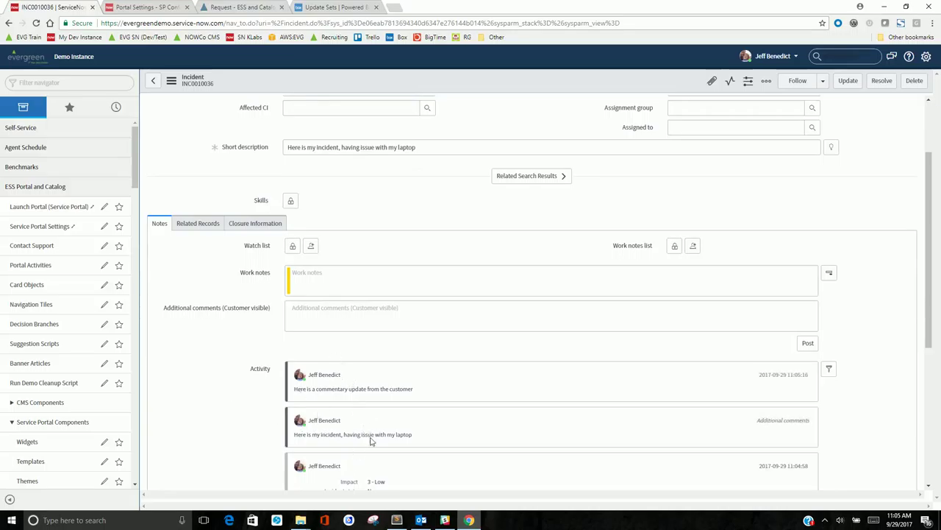
pyautogui.scroll(1, 257, 384)
# Step: Set the interface language to Spanish and note the untranslated short description on the incident
pyautogui.click(926, 56)
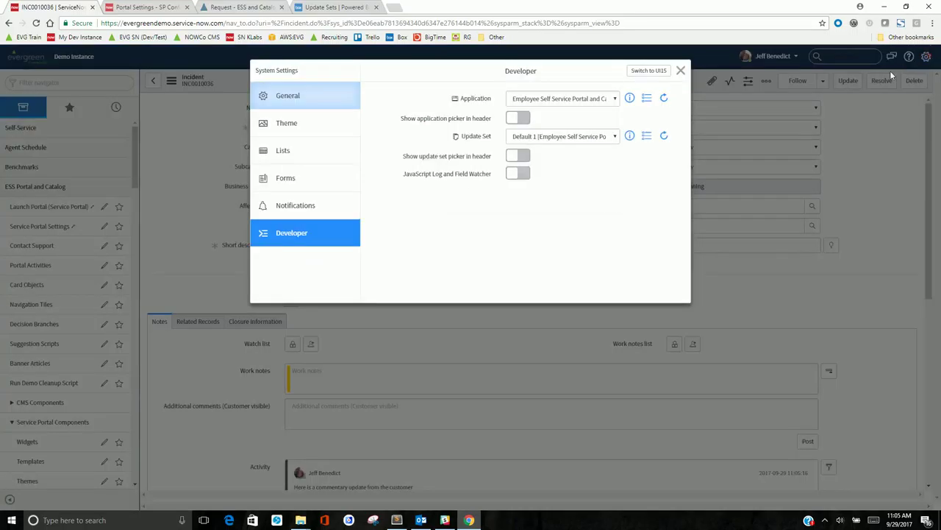
pyautogui.click(289, 103)
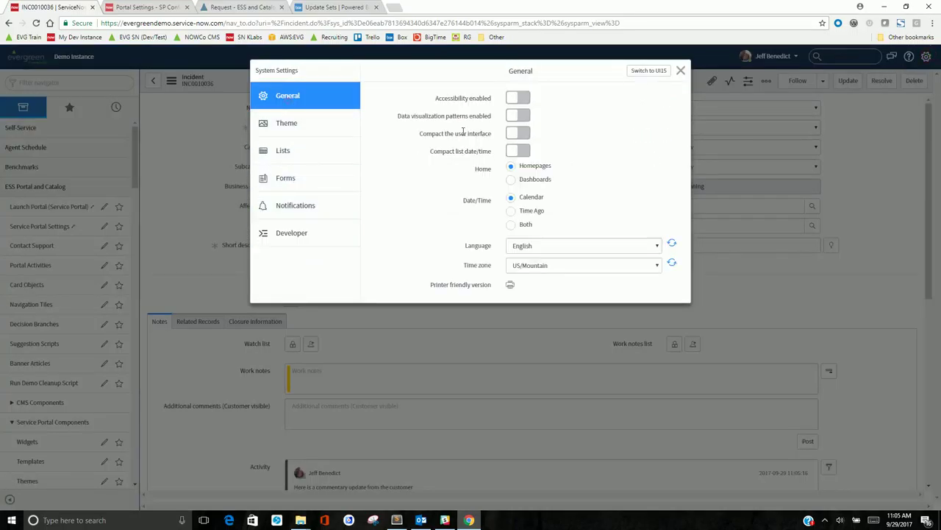
pyautogui.click(550, 245)
pyautogui.click(532, 275)
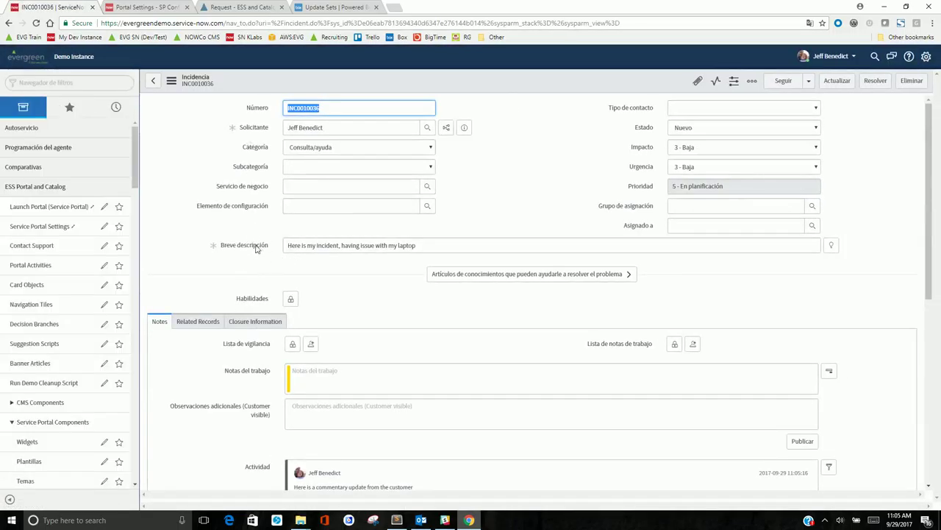
pyautogui.moveTo(424, 244); pyautogui.dragTo(281, 249)
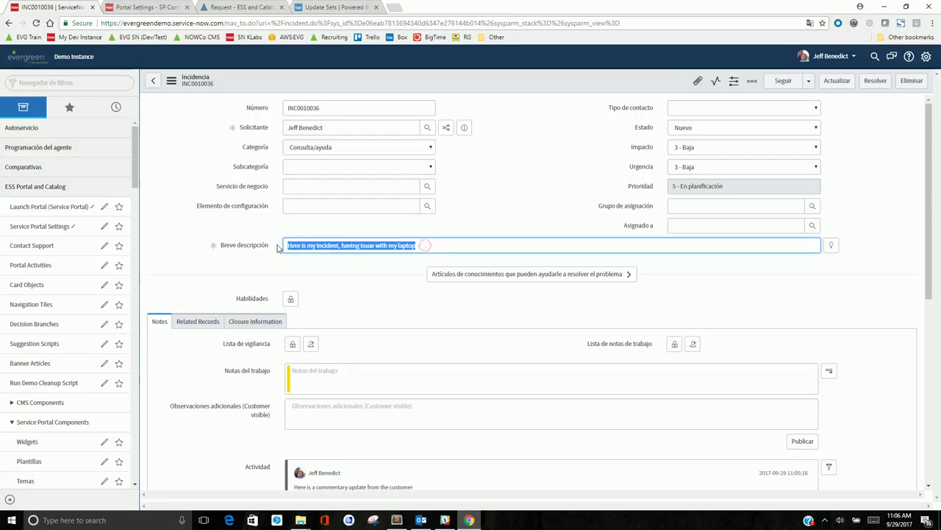
pyautogui.scroll(-2, 365, 346)
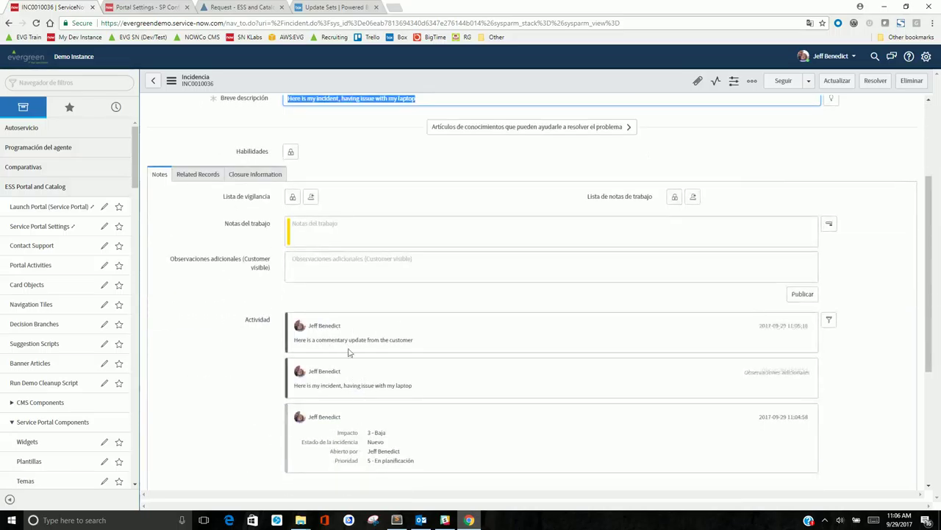
pyautogui.scroll(2, 346, 361)
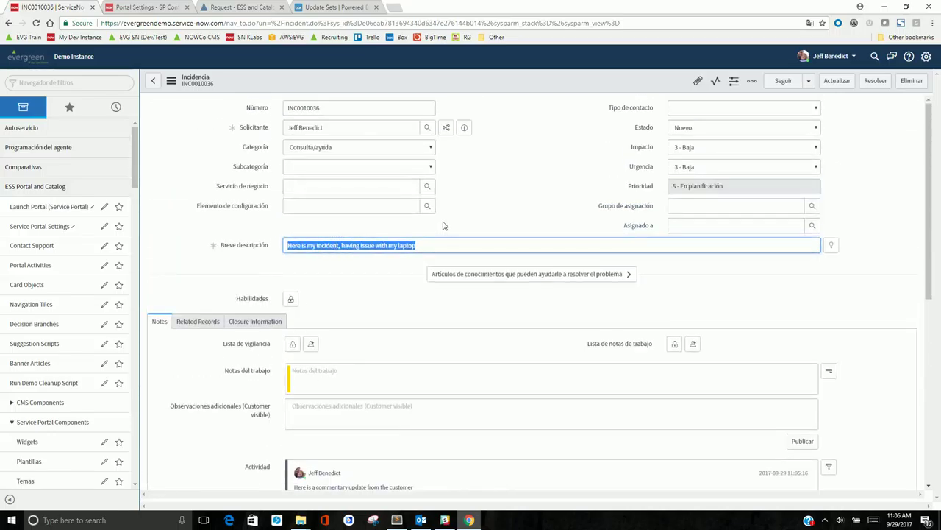
# Step: Switch the interface language back to English and open the portal's Card Objects list
pyautogui.click(925, 56)
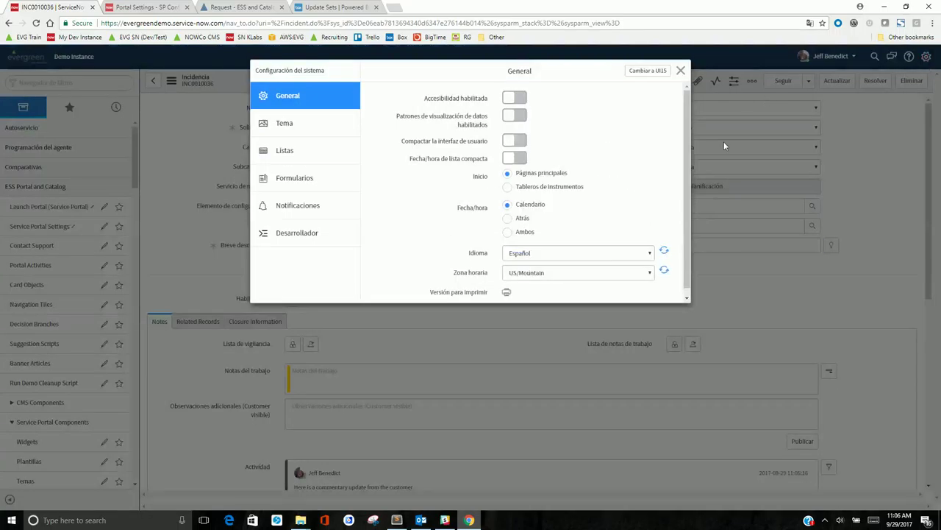
pyautogui.click(536, 255)
pyautogui.click(529, 286)
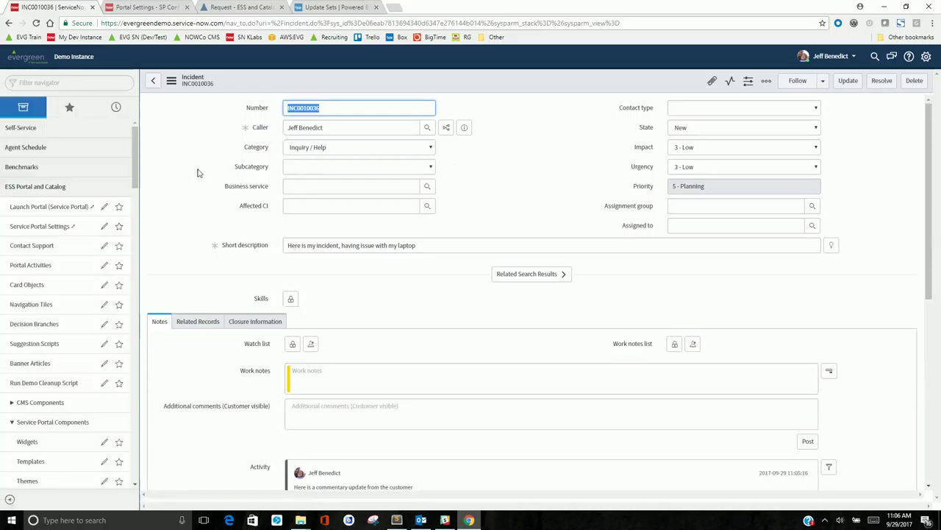
pyautogui.click(42, 283)
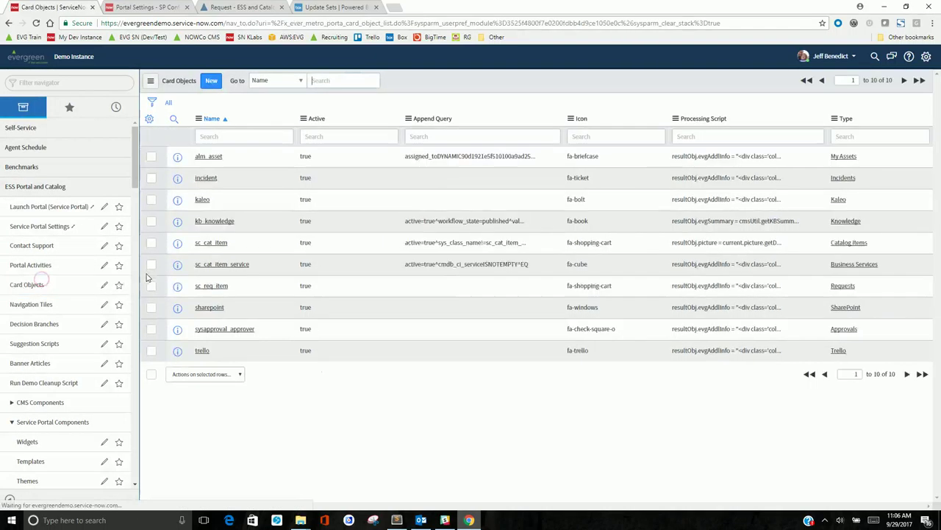
pyautogui.click(253, 181)
pyautogui.click(211, 178)
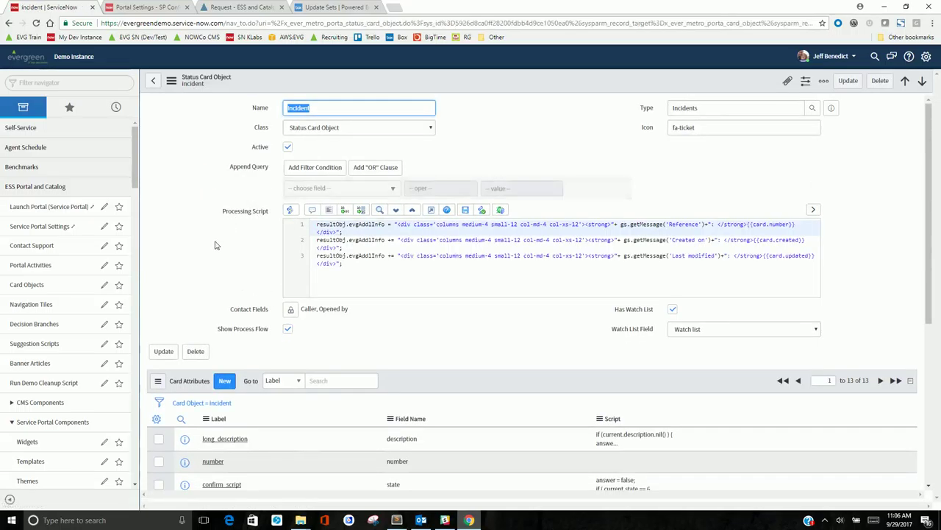
pyautogui.scroll(-2, 214, 243)
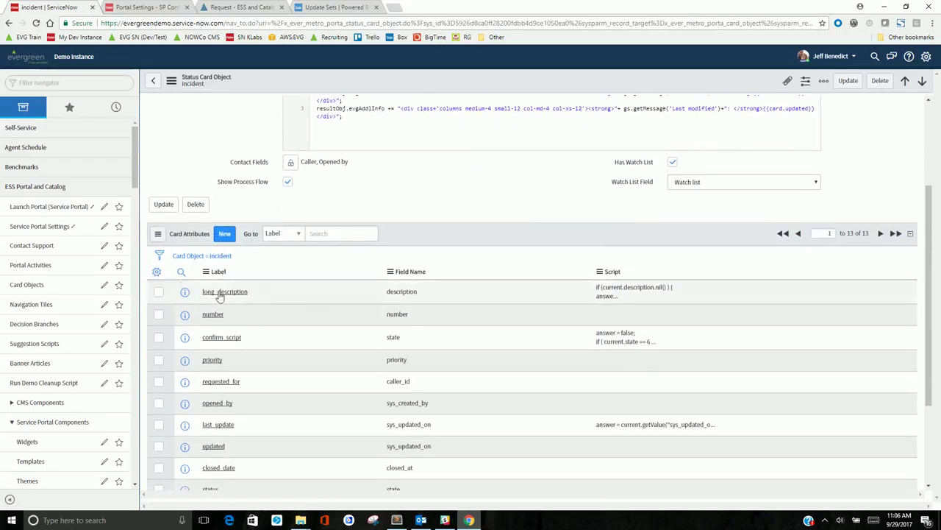
pyautogui.scroll(-2, 230, 296)
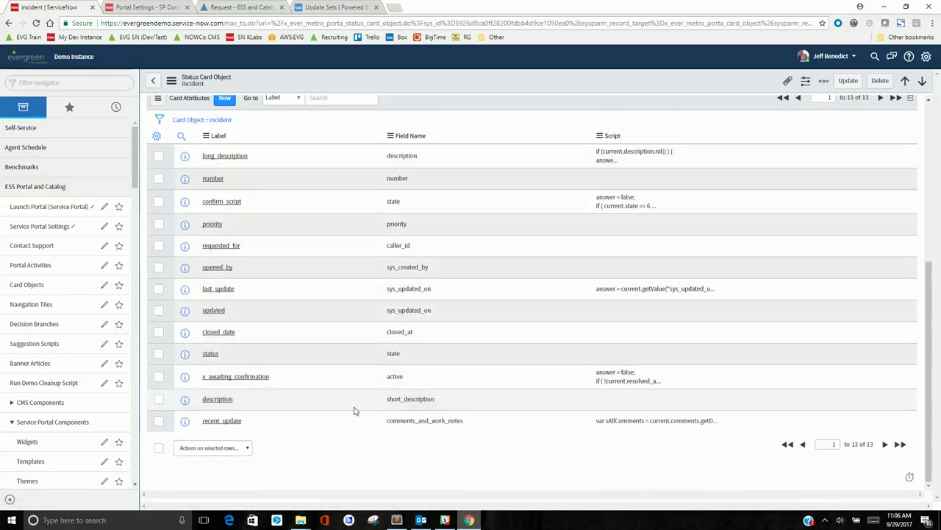
pyautogui.click(218, 399)
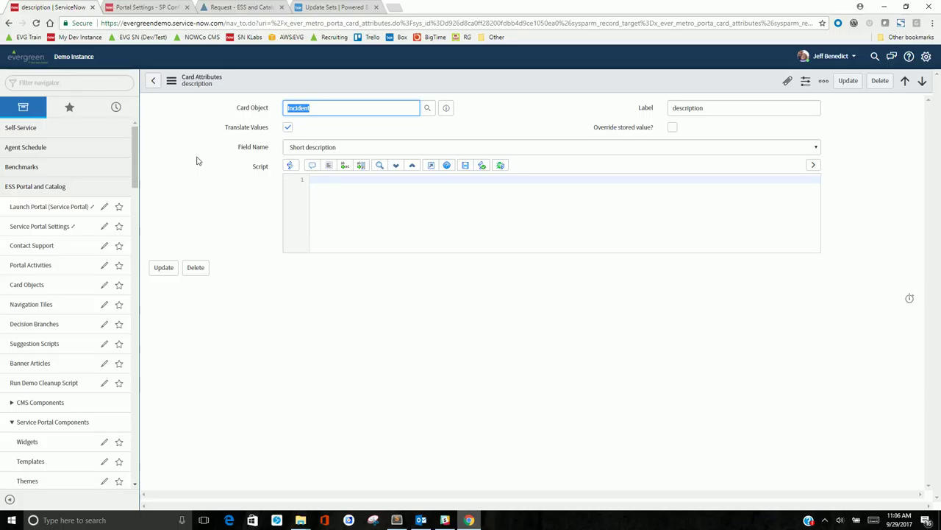
pyautogui.click(127, 7)
pyautogui.scroll(-1, 135, 152)
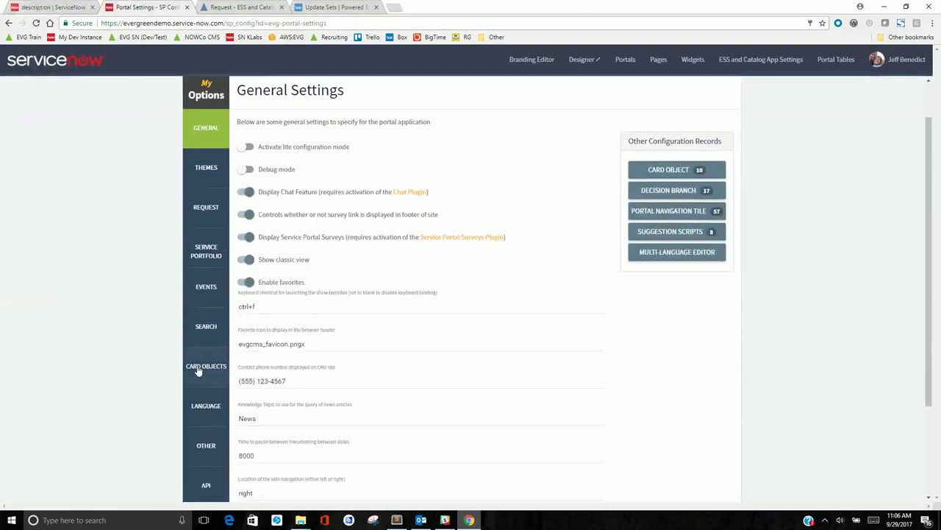
pyautogui.click(204, 404)
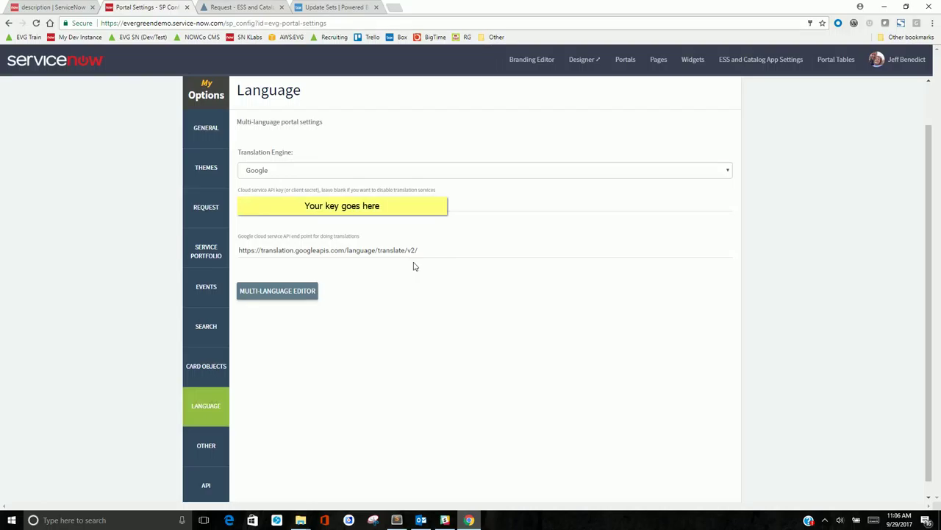
pyautogui.click(269, 173)
pyautogui.click(270, 203)
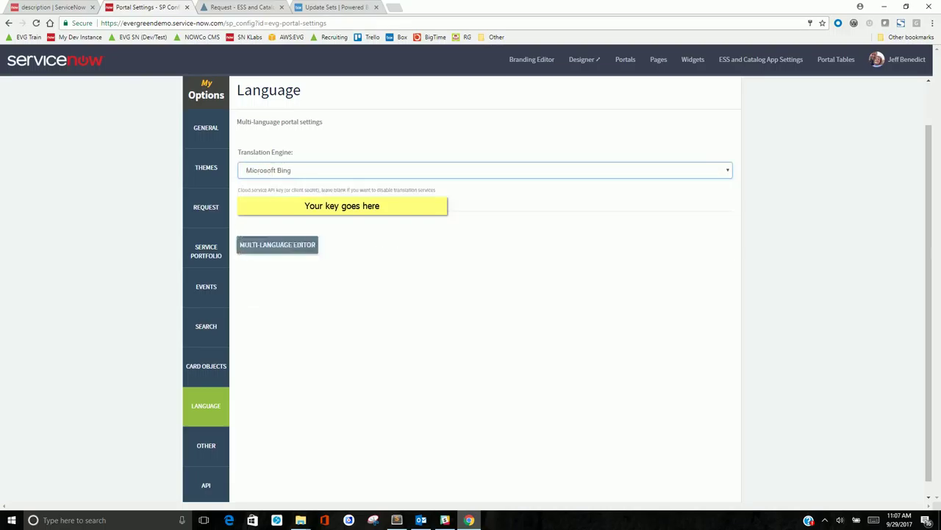
pyautogui.click(273, 174)
pyautogui.click(273, 186)
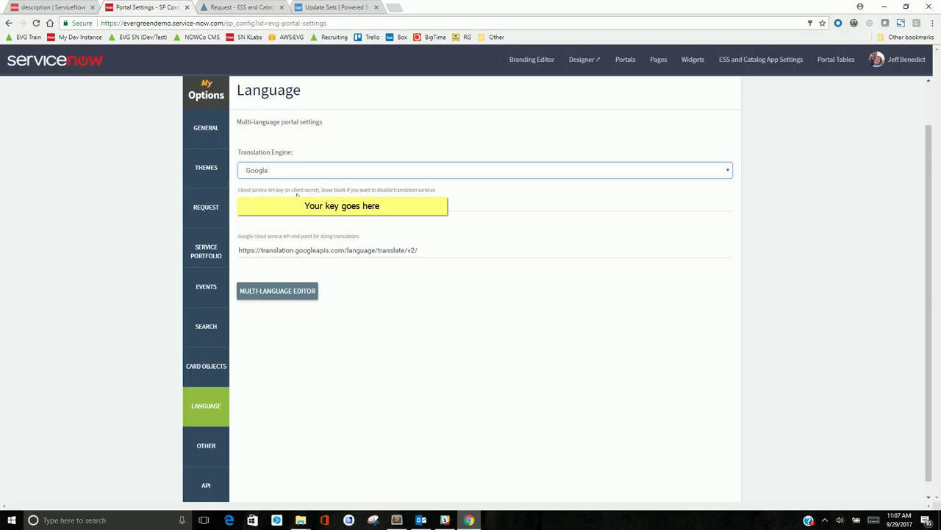
pyautogui.hotkey('ctrl', 'shift', 'Tab')
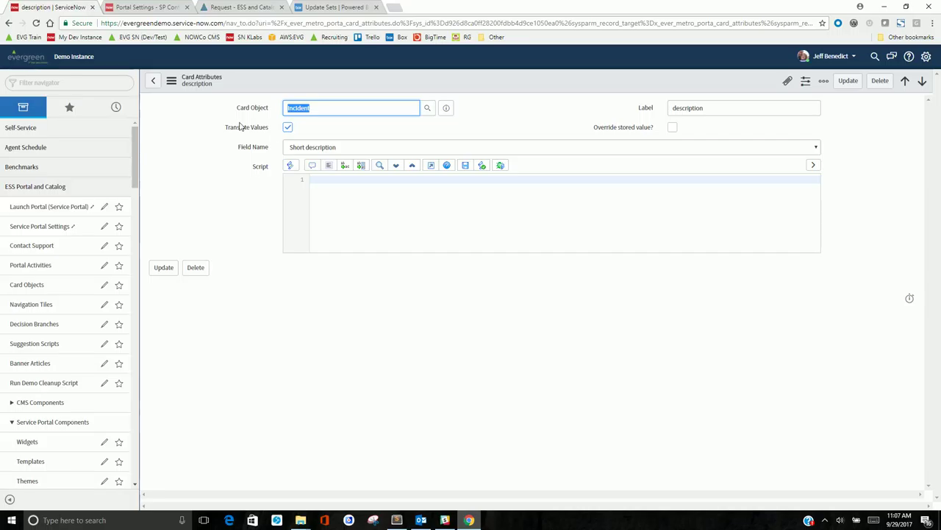
# Step: Switch the Evergreen portal's language to Spanish from the account menu
pyautogui.click(234, 7)
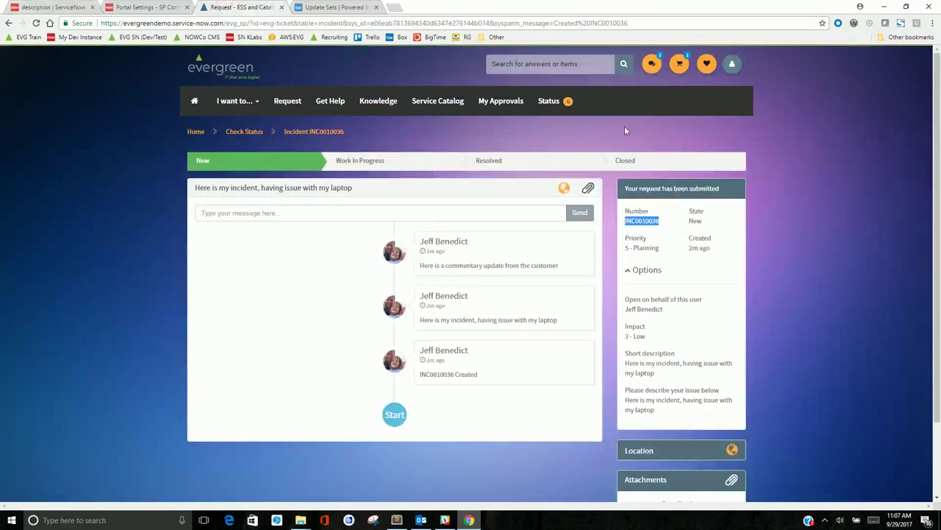
pyautogui.click(731, 64)
pyautogui.click(736, 138)
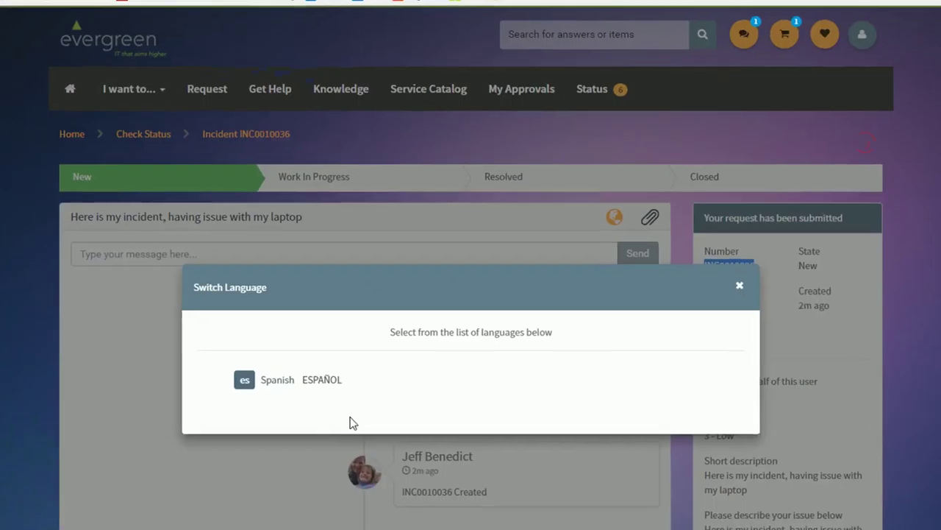
pyautogui.click(273, 381)
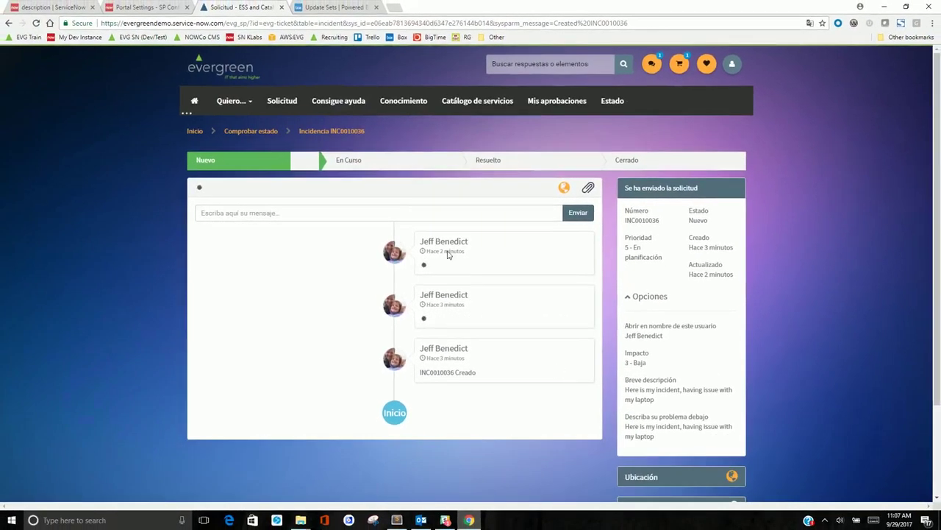
# Step: In Comprobar estado, filter to Incidentes, expand and collapse the cards, and open the laptop incident
pyautogui.click(281, 127)
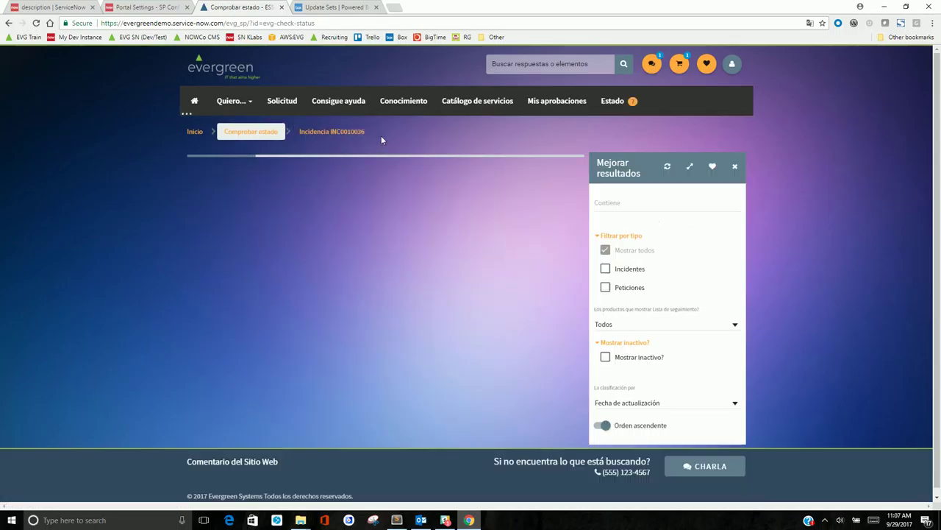
pyautogui.click(606, 269)
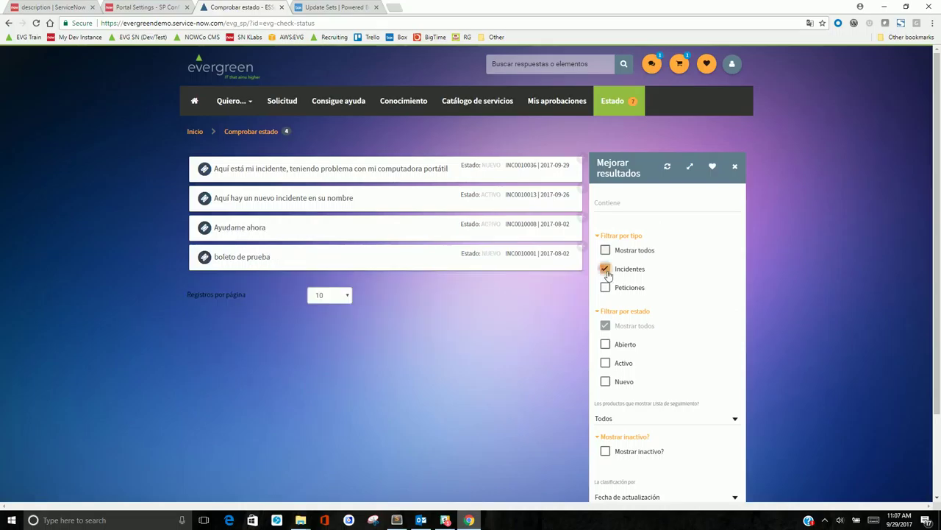
pyautogui.click(691, 168)
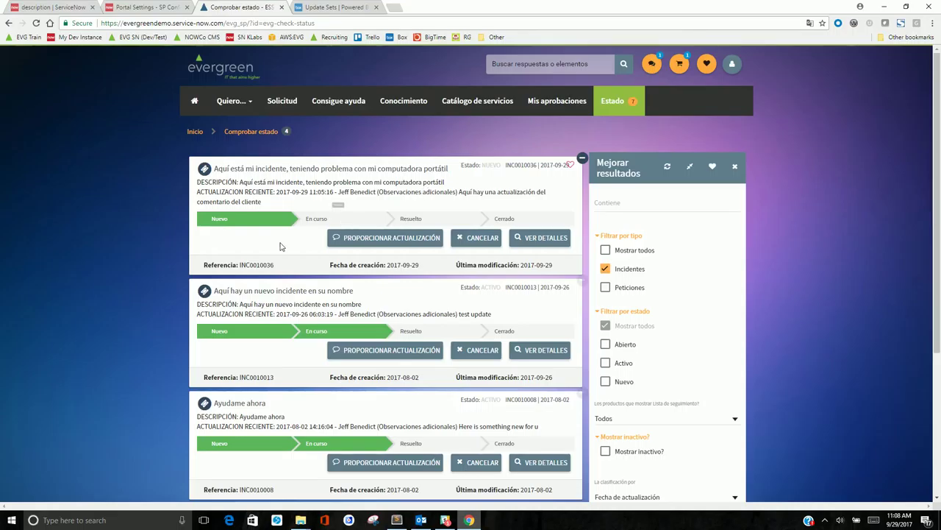
pyautogui.scroll(-1, 270, 353)
pyautogui.scroll(-2, 270, 353)
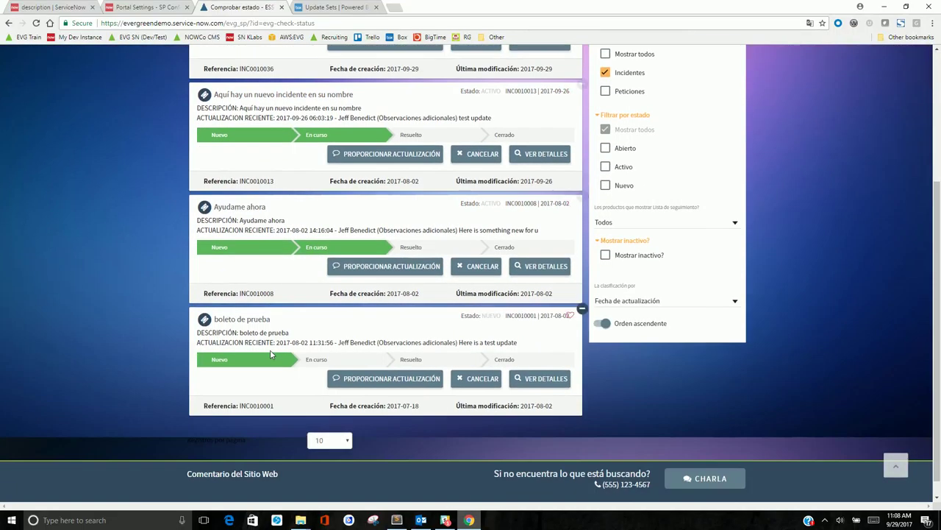
pyautogui.scroll(4, 250, 351)
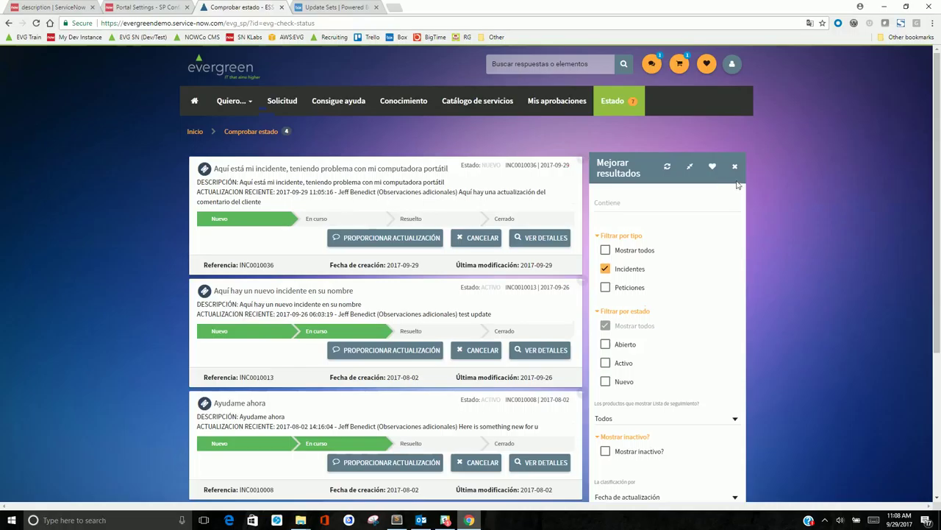
pyautogui.click(690, 166)
pyautogui.click(405, 174)
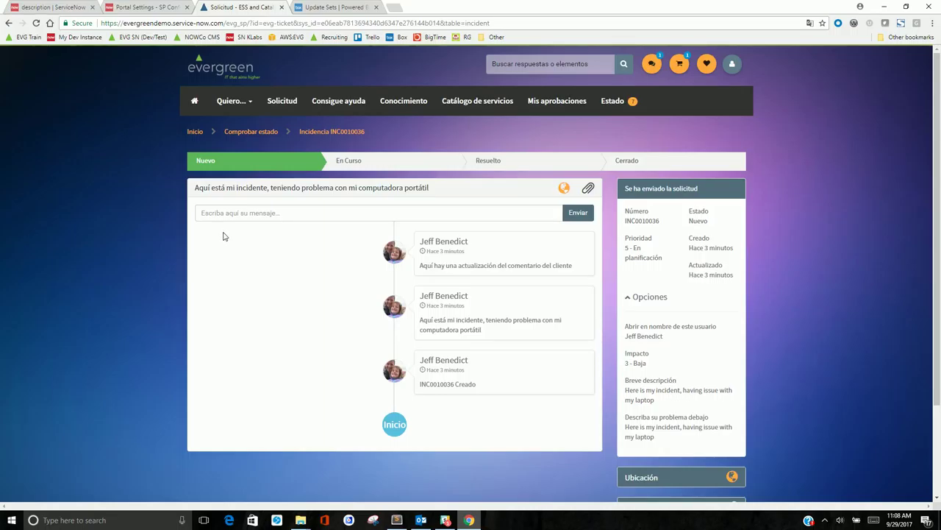
# Step: Post the comment 'Here is my newest update' on the laptop incident
pyautogui.moveTo(429, 188); pyautogui.dragTo(239, 184)
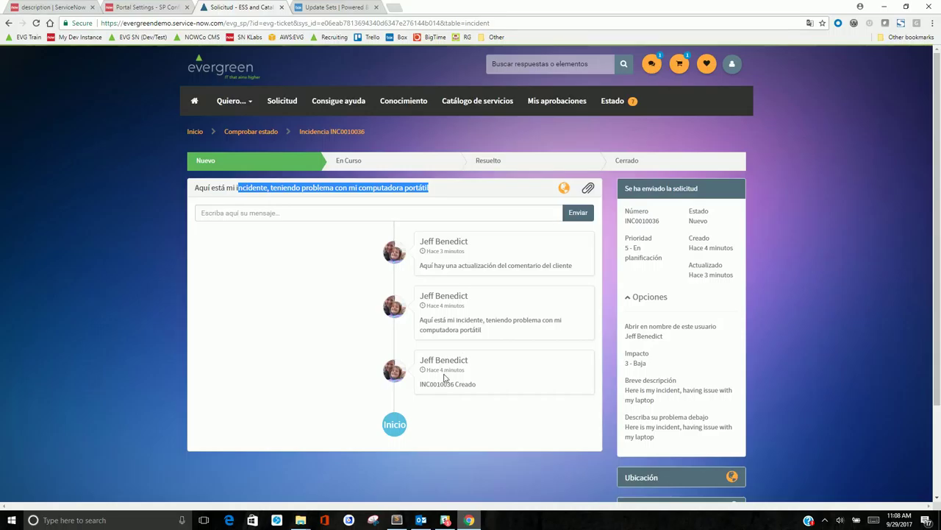
pyautogui.click(348, 305)
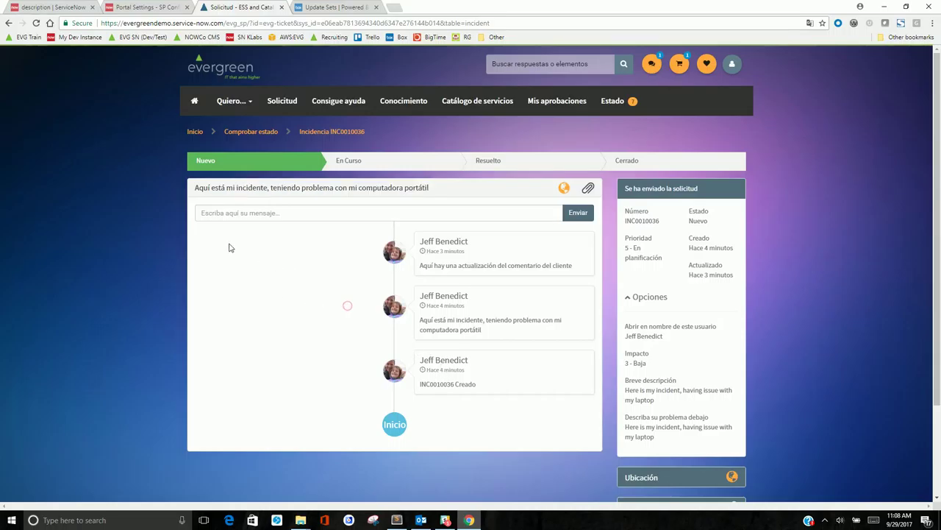
pyautogui.click(239, 213)
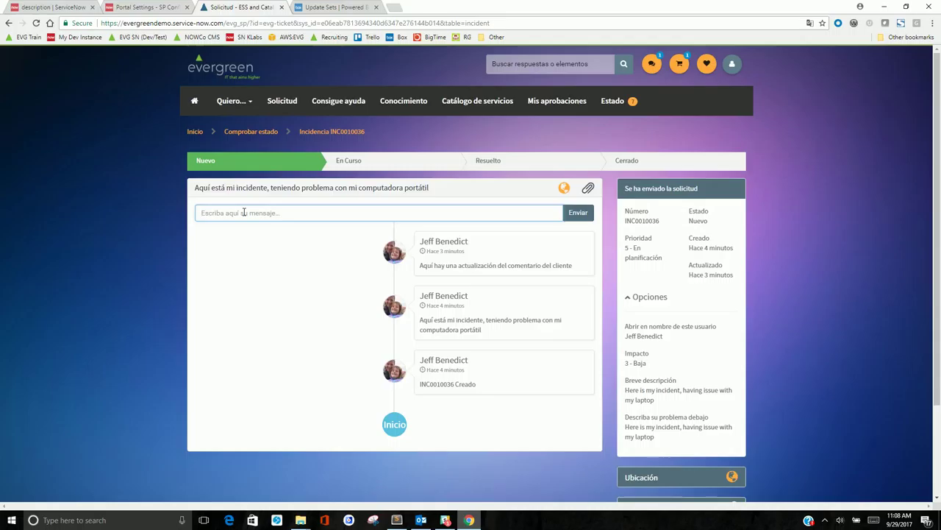
pyautogui.write('Here is a')
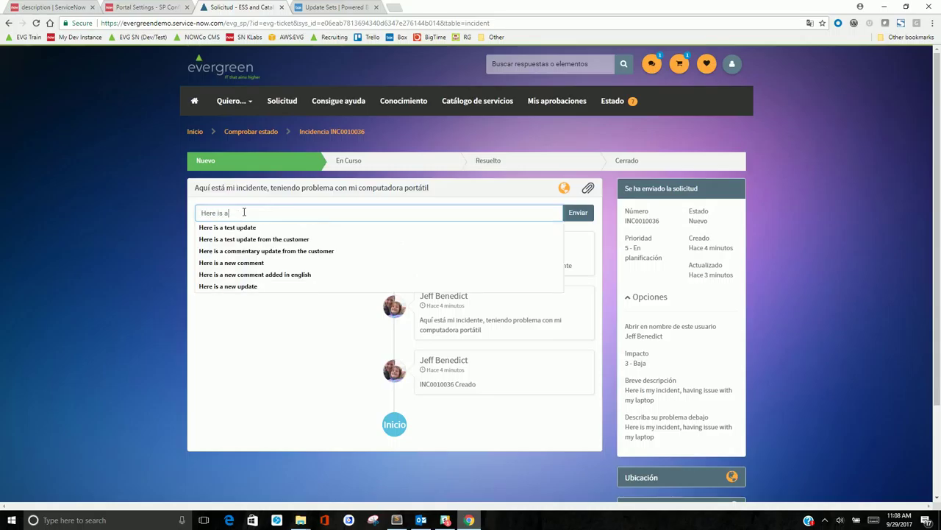
pyautogui.press('BackSpace')
pyautogui.write('m')
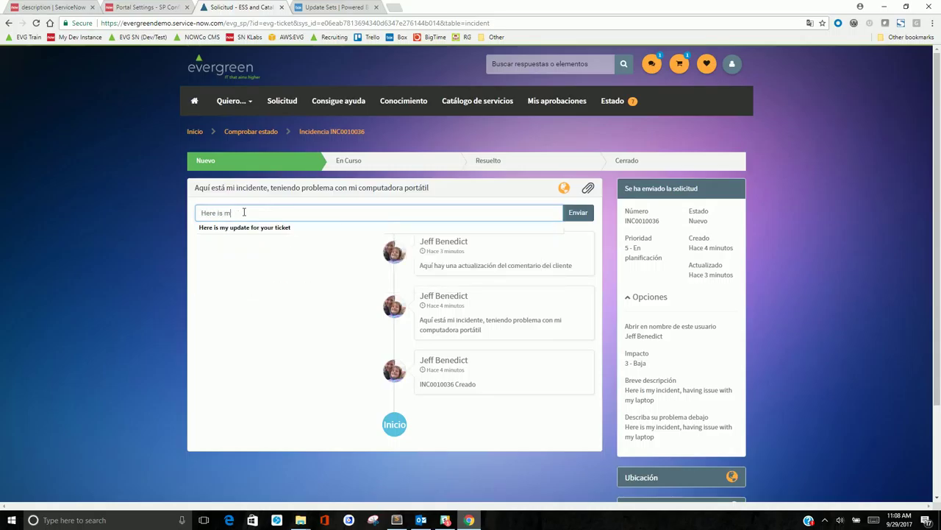
pyautogui.write('y newest update')
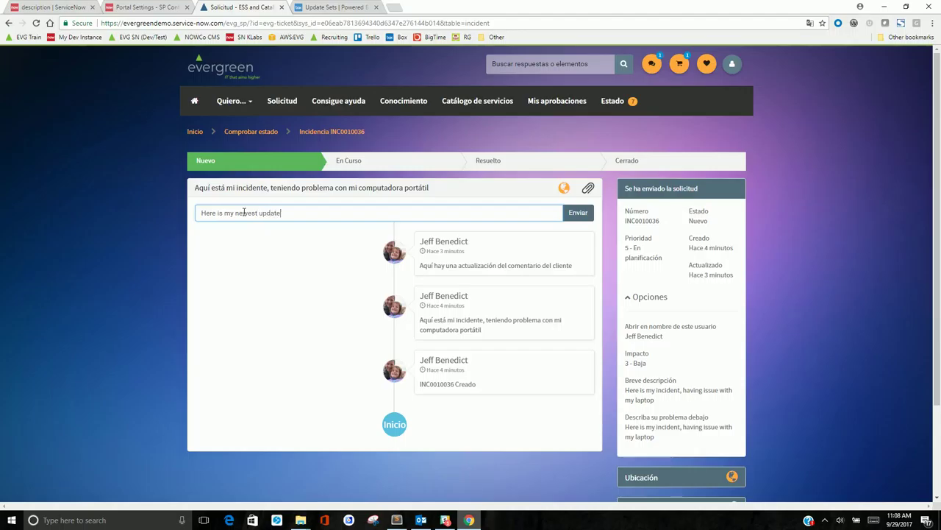
pyautogui.click(578, 212)
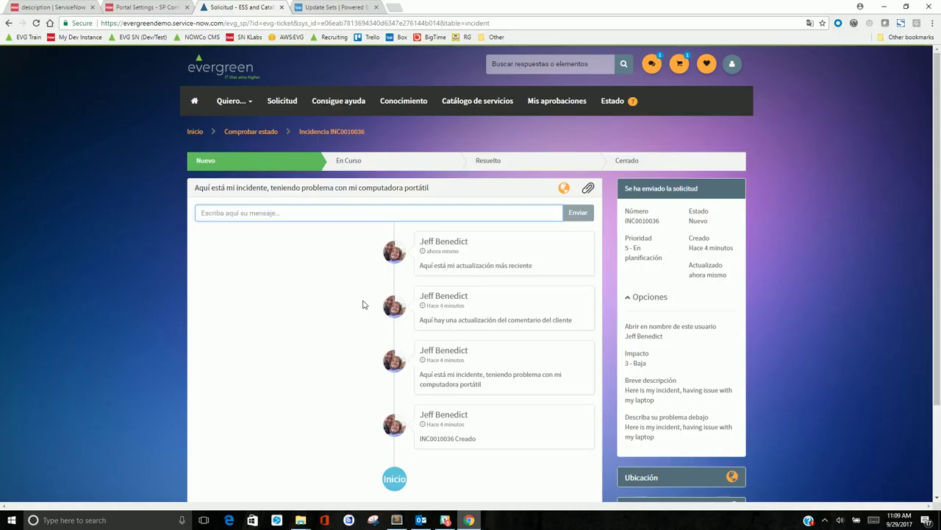
# Step: Check the conversation widget's developer options, then bring up the portal's language switcher
pyautogui.keyDown('ctrl'); pyautogui.rightClick(335, 318); pyautogui.keyUp('ctrl')
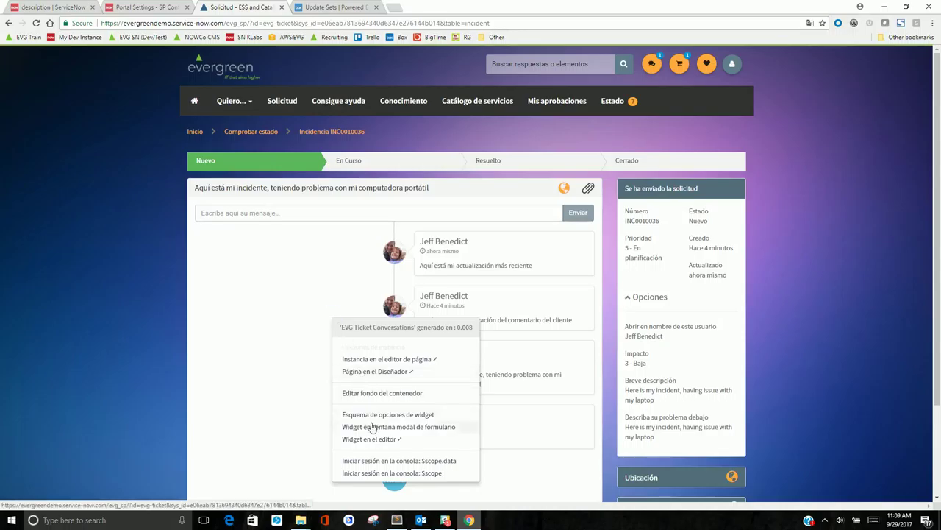
pyautogui.click(742, 65)
pyautogui.click(739, 66)
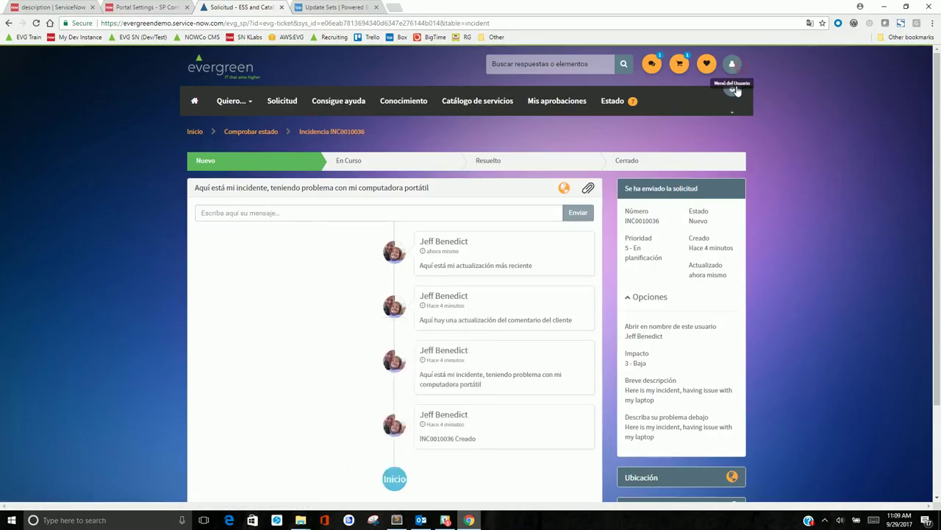
pyautogui.click(739, 138)
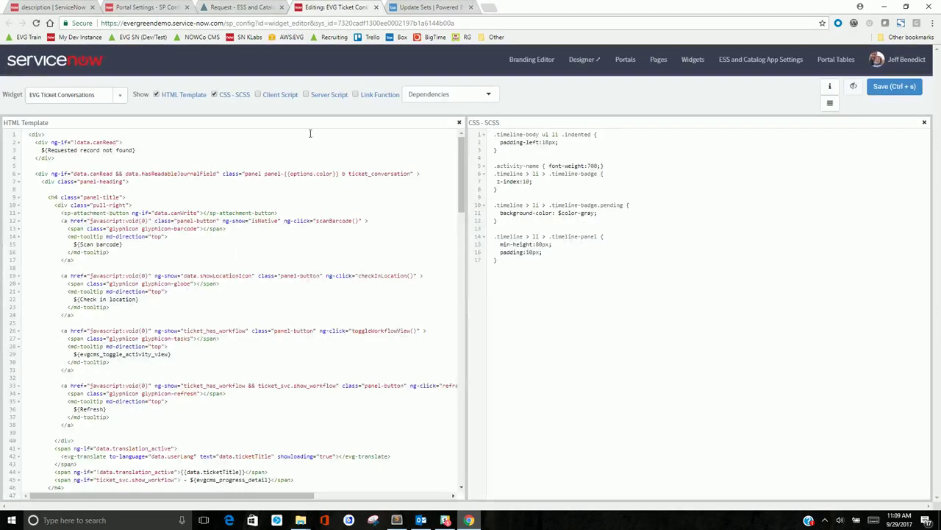
# Step: Open the evgTranslate dependency's script from the widget's dependencies list
pyautogui.click(442, 96)
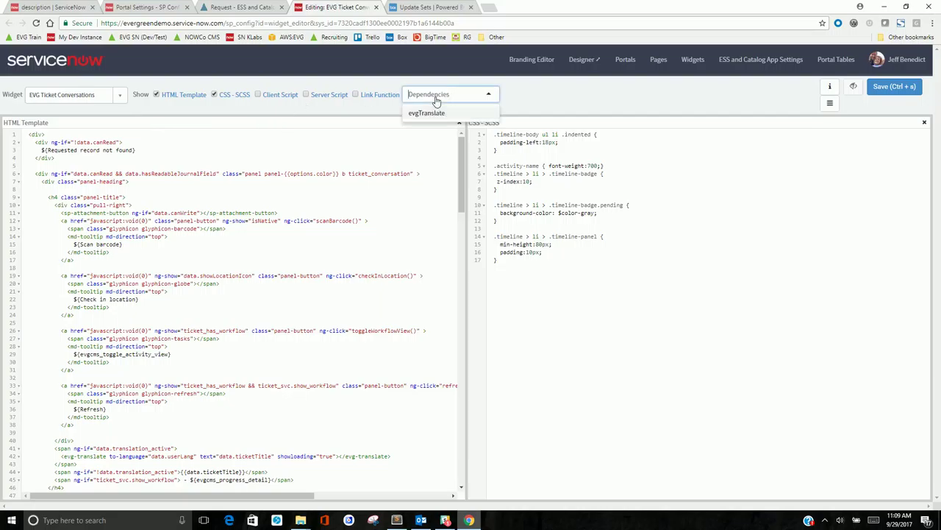
pyautogui.click(427, 114)
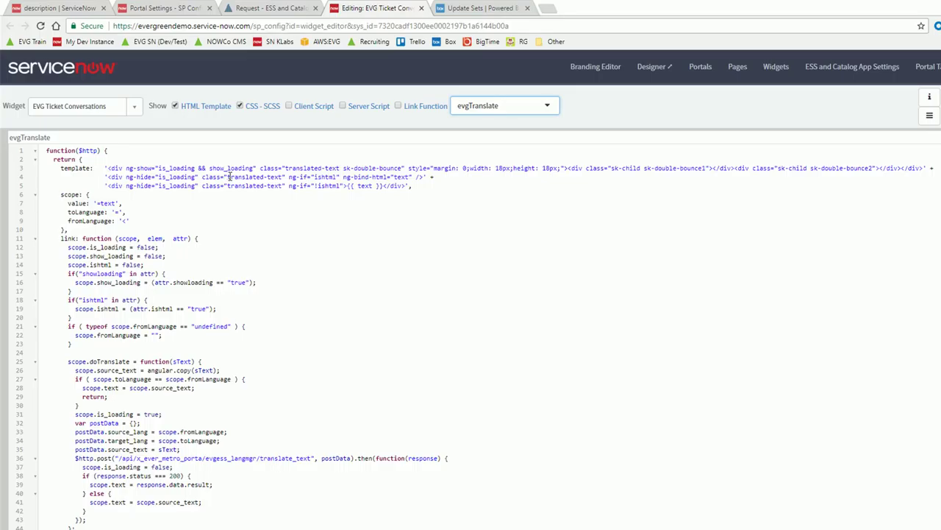
# Step: Highlight the translated-text class and ishtml condition in the evgTranslate template
pyautogui.moveTo(226, 177); pyautogui.dragTo(282, 177)
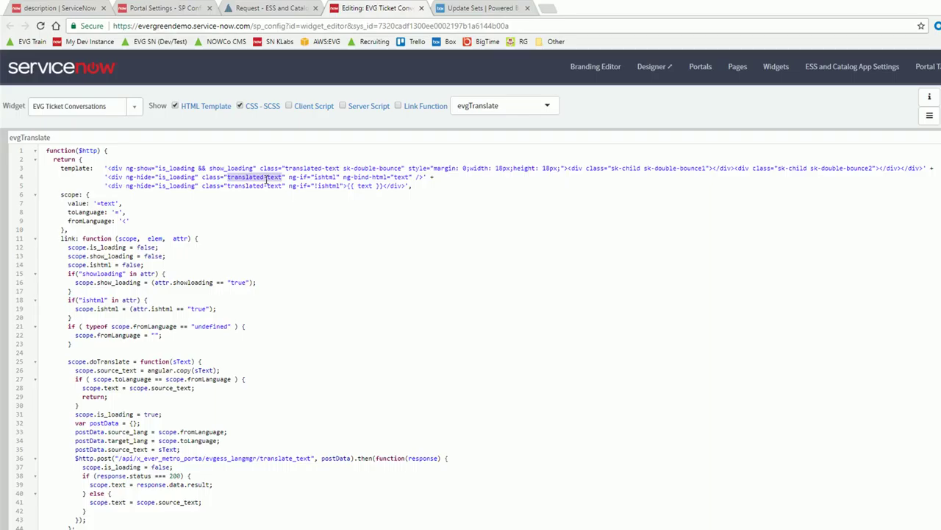
pyautogui.click(266, 181)
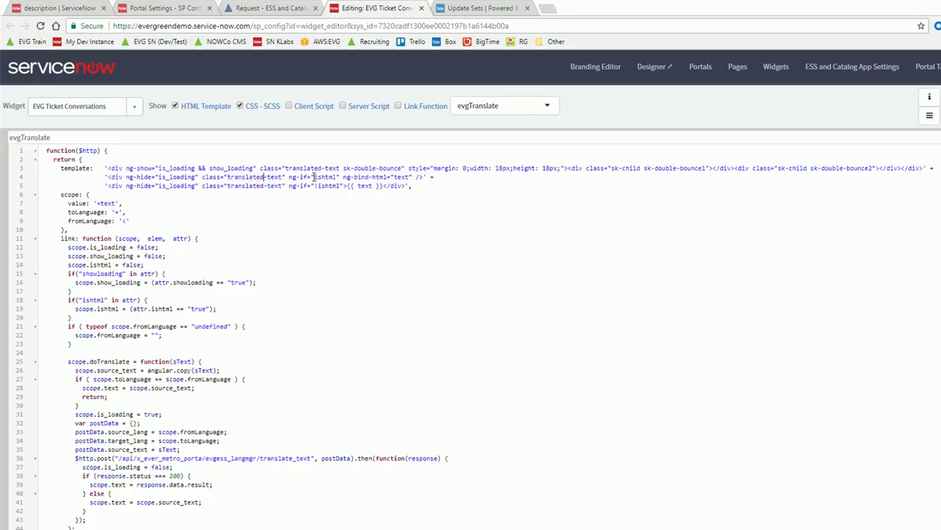
pyautogui.doubleClick(318, 177)
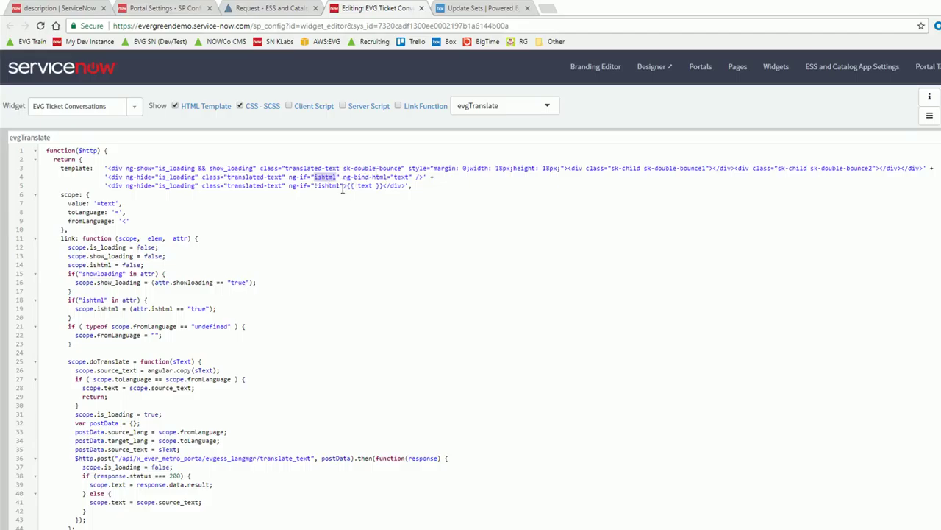
pyautogui.scroll(-2, 218, 202)
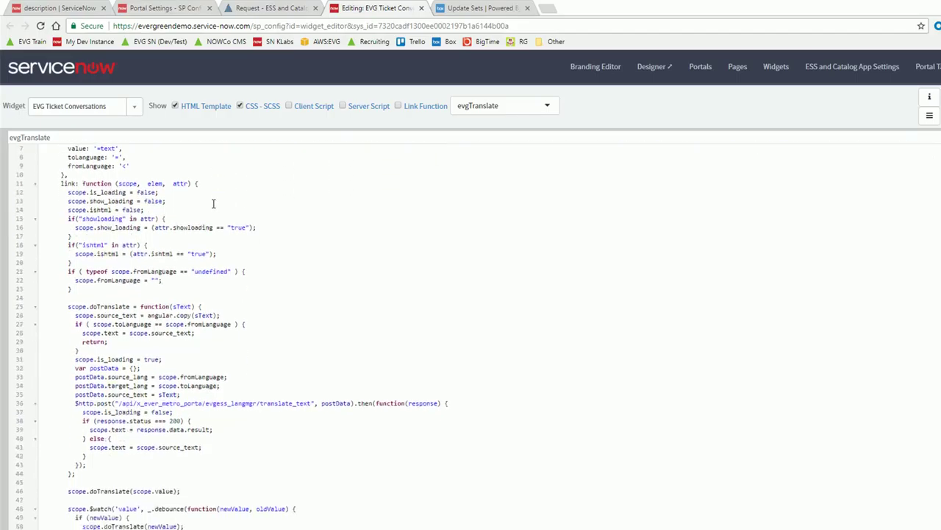
pyautogui.scroll(-3, 163, 219)
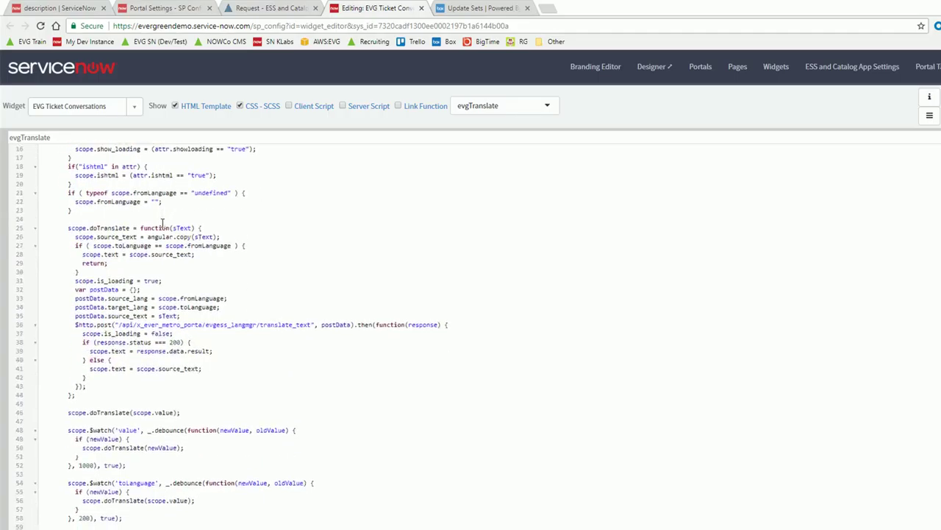
pyautogui.scroll(2, 163, 223)
pyautogui.scroll(2, 163, 250)
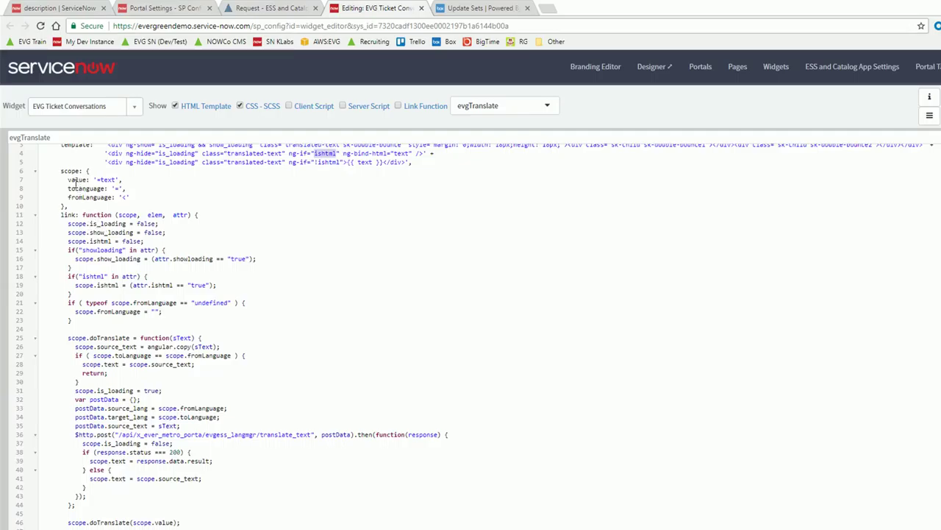
# Step: Review the toLanguage and fromLanguage scope bindings and the showloading and fromLanguage checks
pyautogui.click(76, 187)
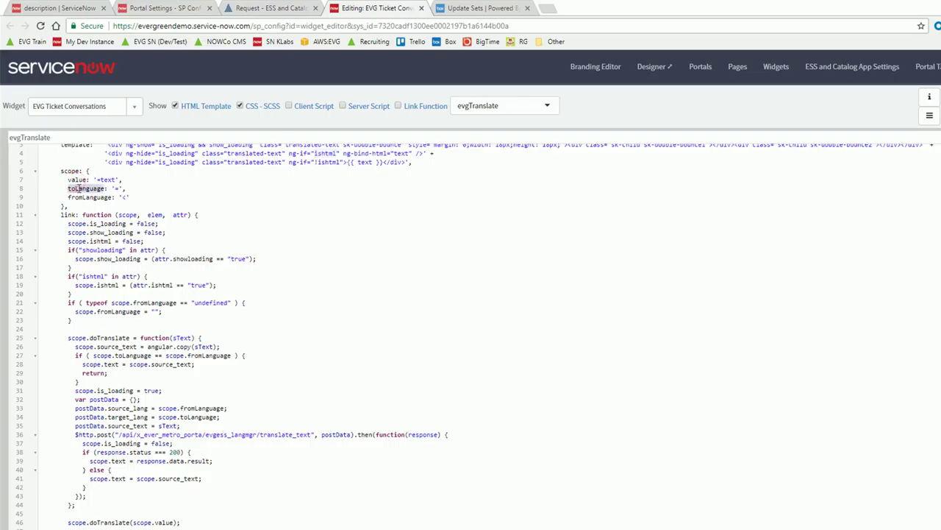
pyautogui.click(85, 197)
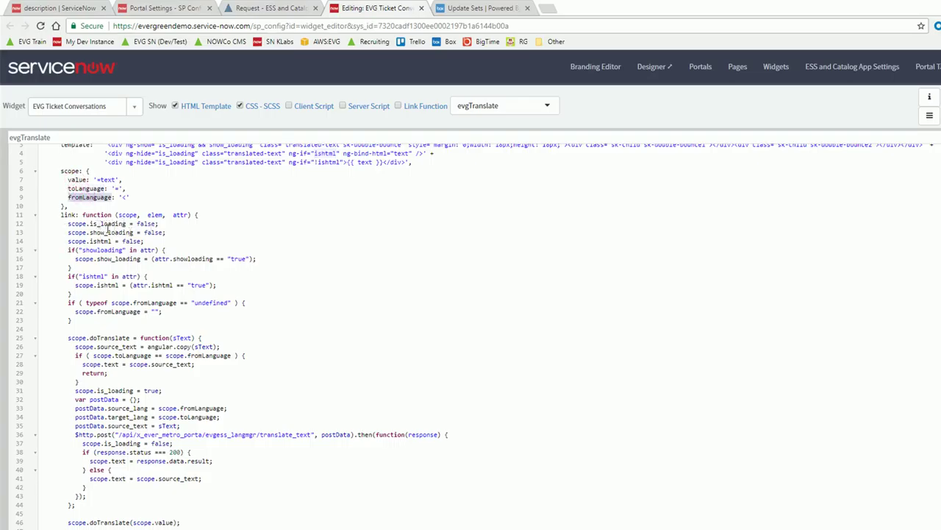
pyautogui.doubleClick(192, 259)
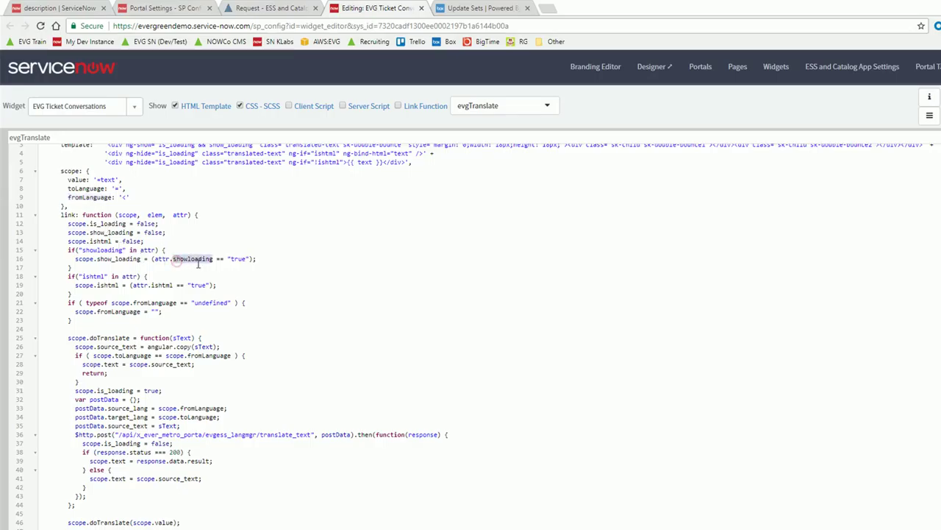
pyautogui.click(159, 284)
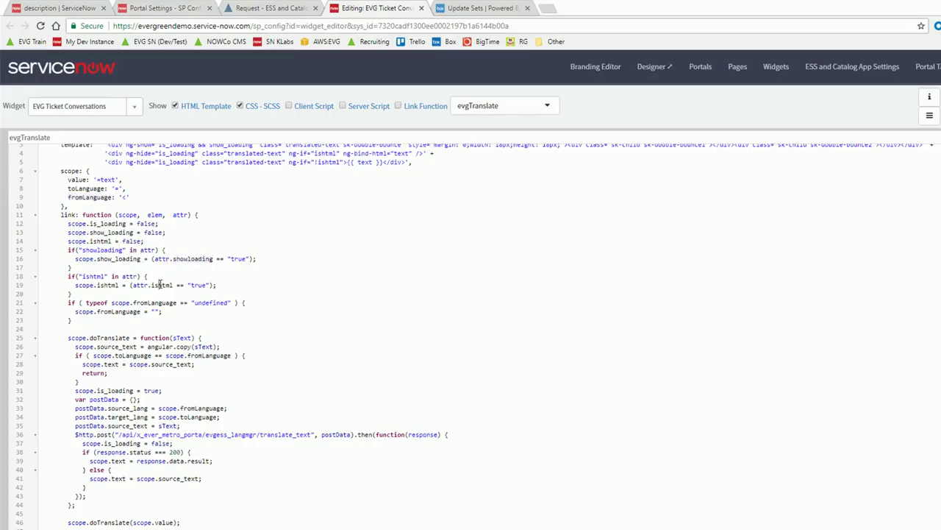
pyautogui.doubleClick(152, 303)
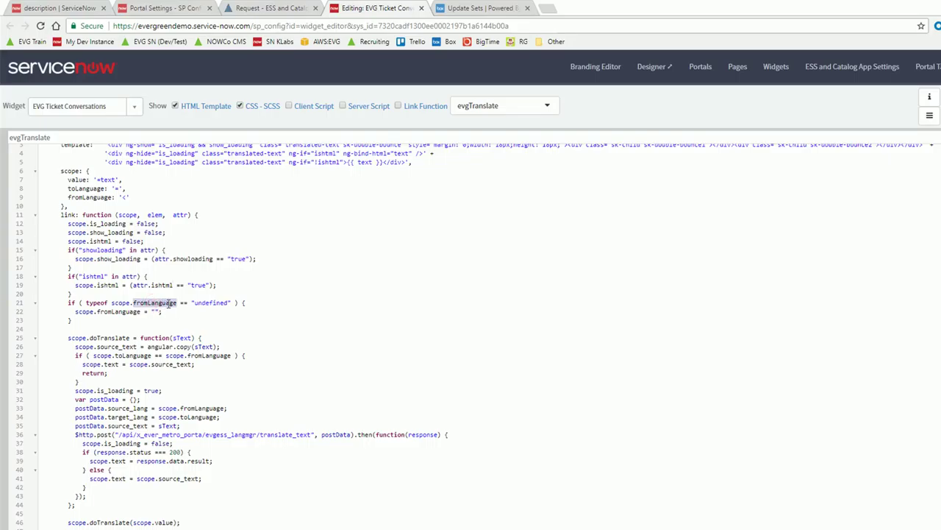
pyautogui.scroll(-2, 85, 278)
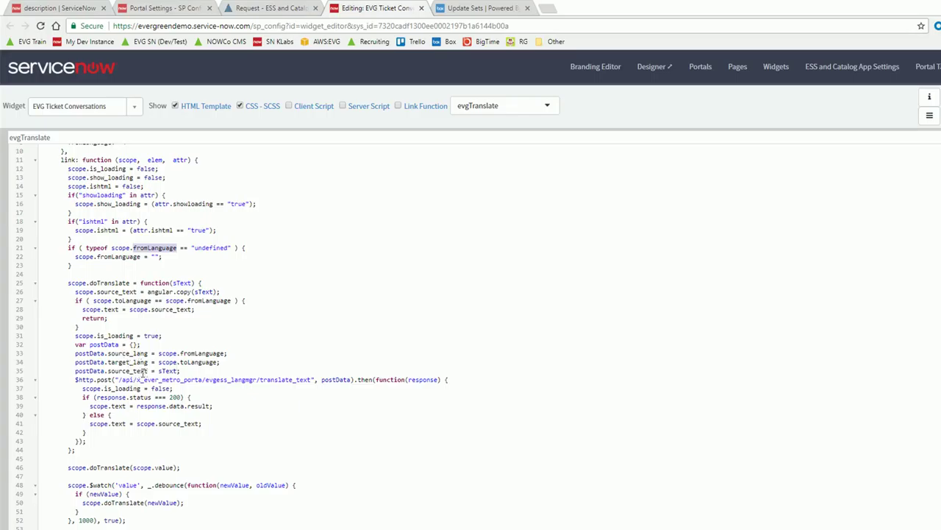
pyautogui.scroll(-1, 147, 370)
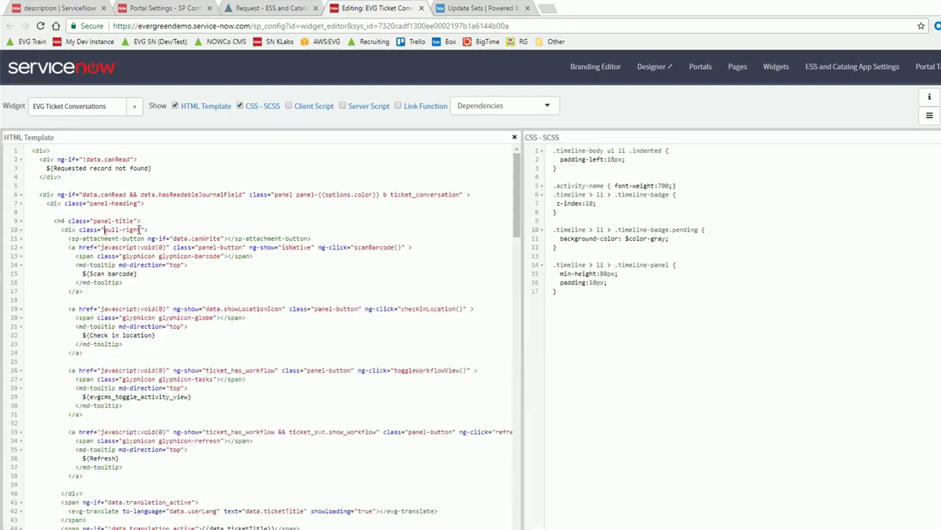
pyautogui.hotkey('ctrl', 'f')
pyautogui.write('evg-t')
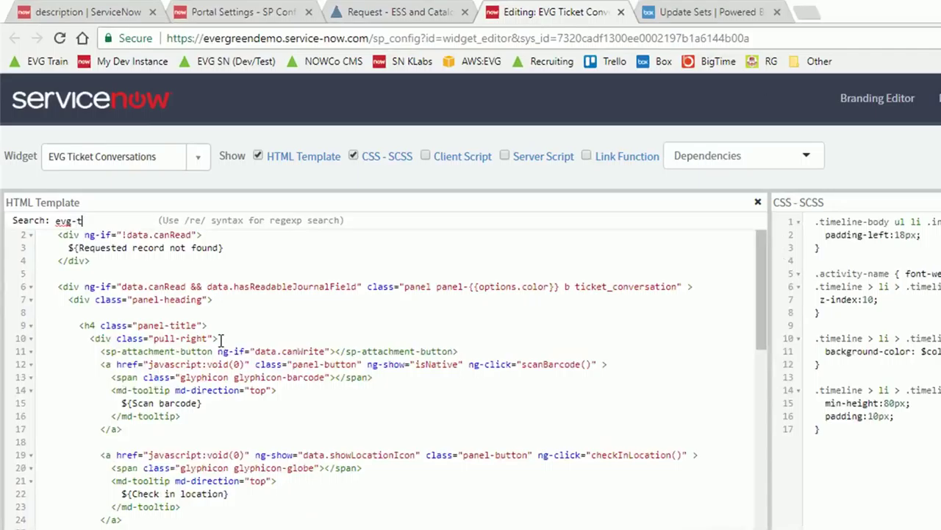
pyautogui.press('Escape')
pyautogui.scroll(-5, 220, 338)
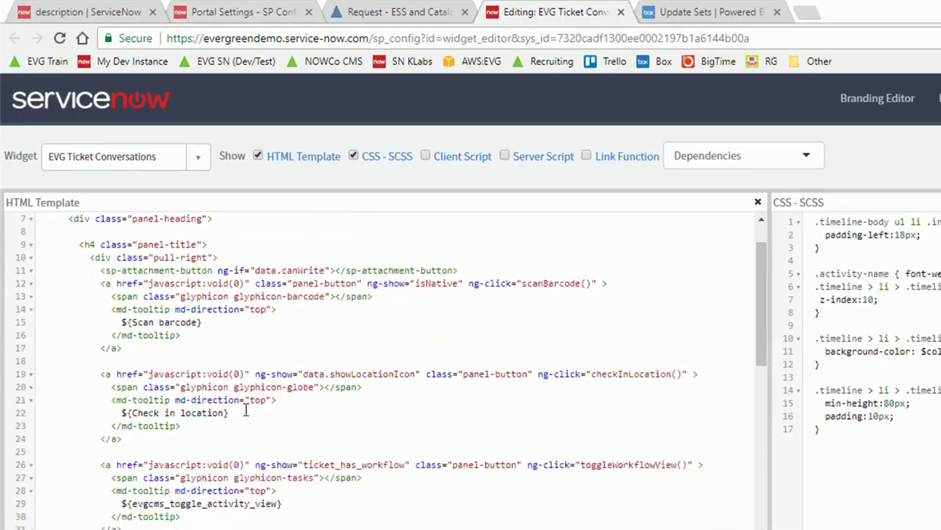
pyautogui.click(104, 510)
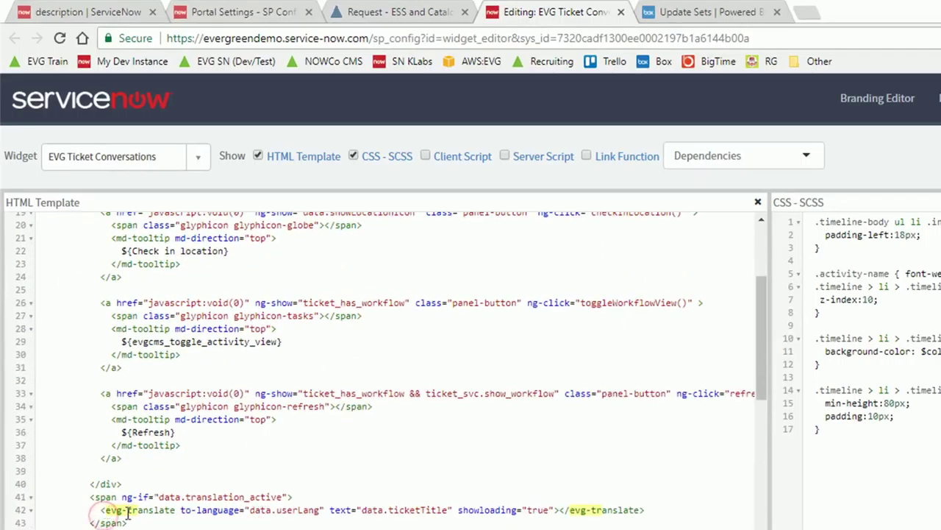
pyautogui.click(251, 510)
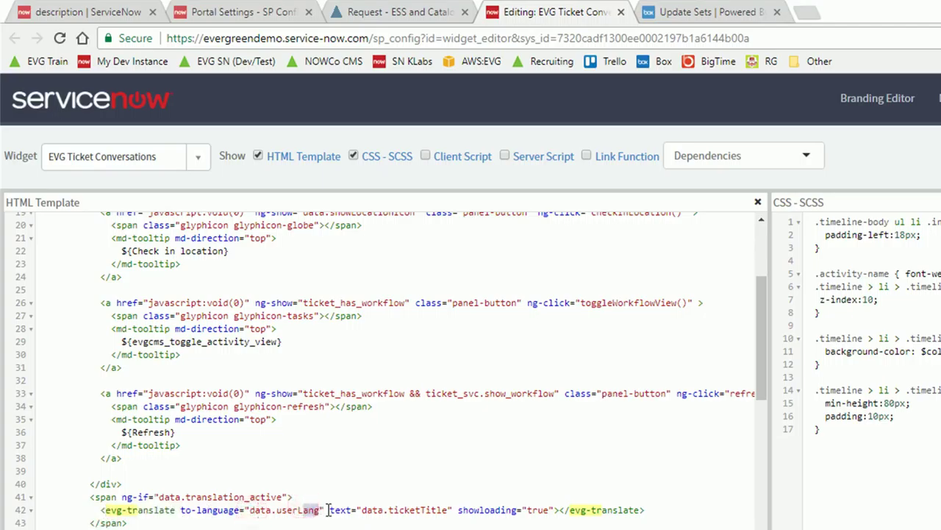
pyautogui.click(360, 509)
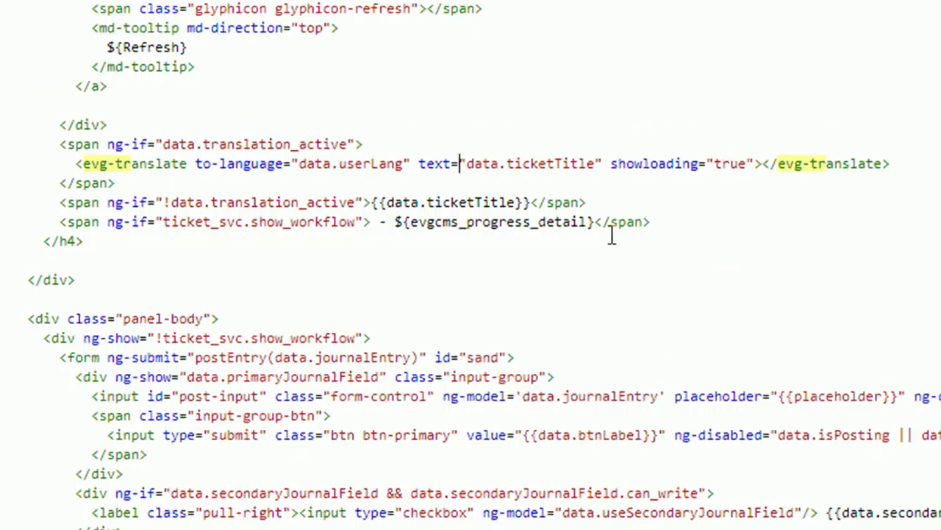
pyautogui.scroll(-11, 612, 234)
pyautogui.scroll(-2, 612, 235)
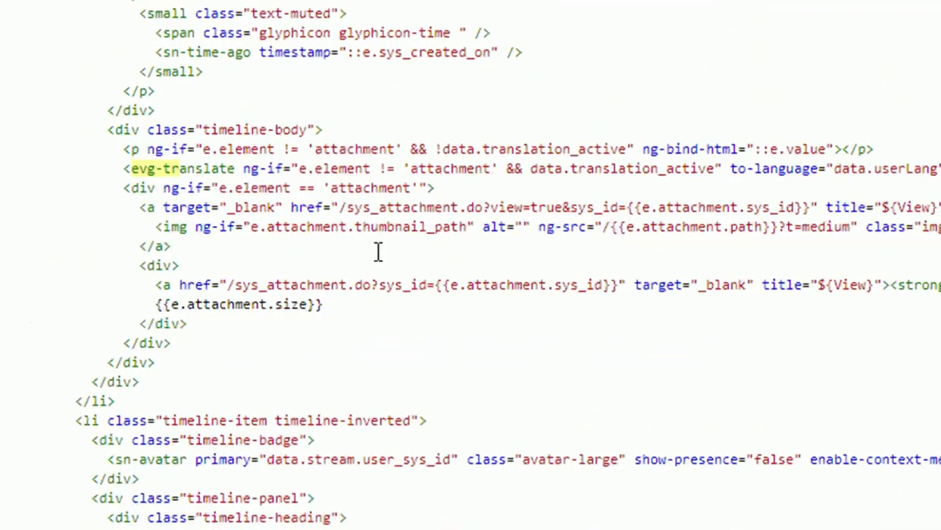
pyautogui.click(236, 168)
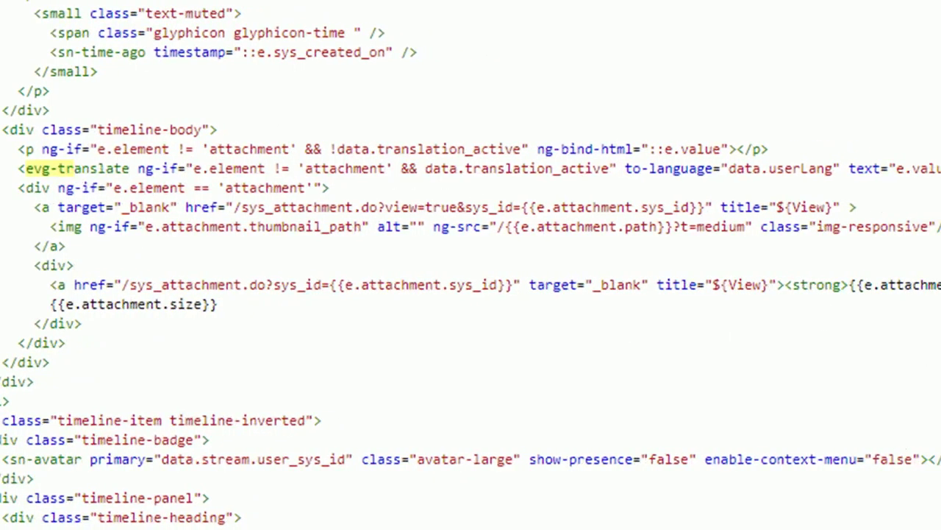
pyautogui.hotkey('ctrl', 'a')
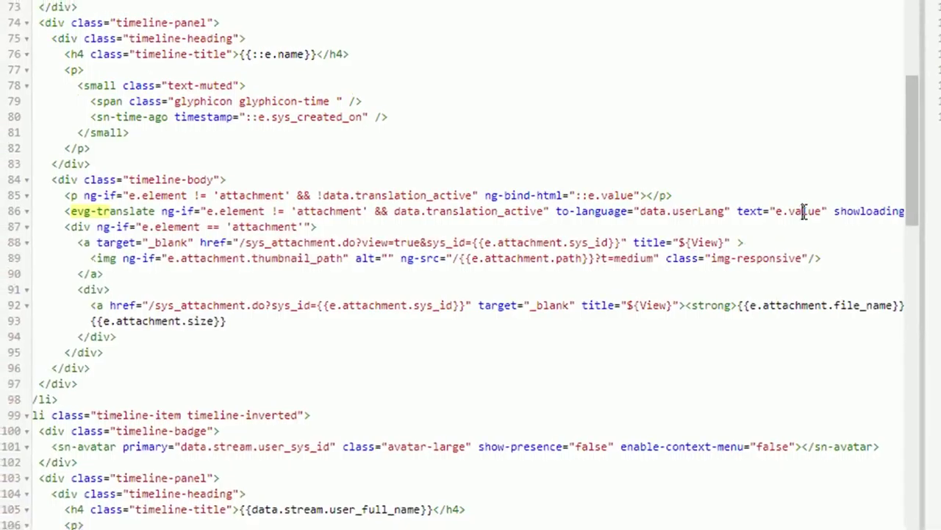
pyautogui.click(824, 200)
pyautogui.hscroll(3, 824, 201)
pyautogui.hscroll(3, 743, 477)
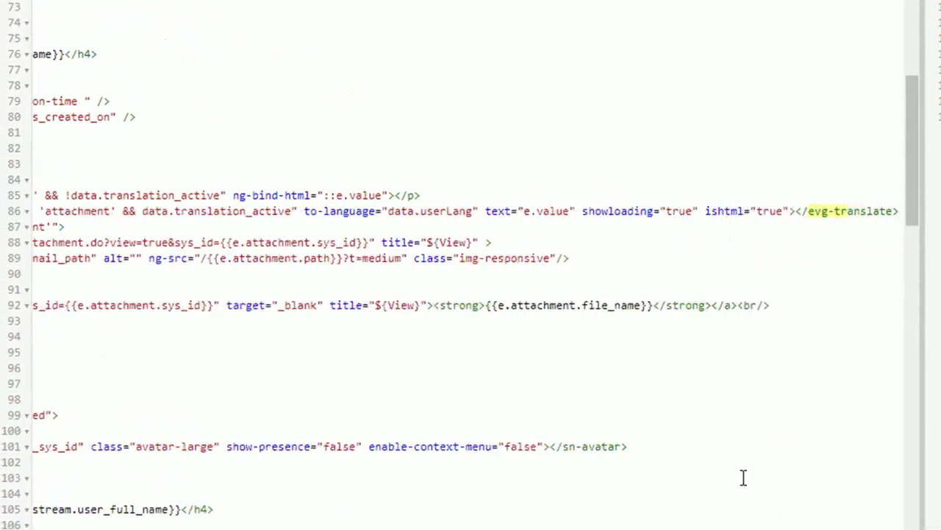
pyautogui.click(659, 211)
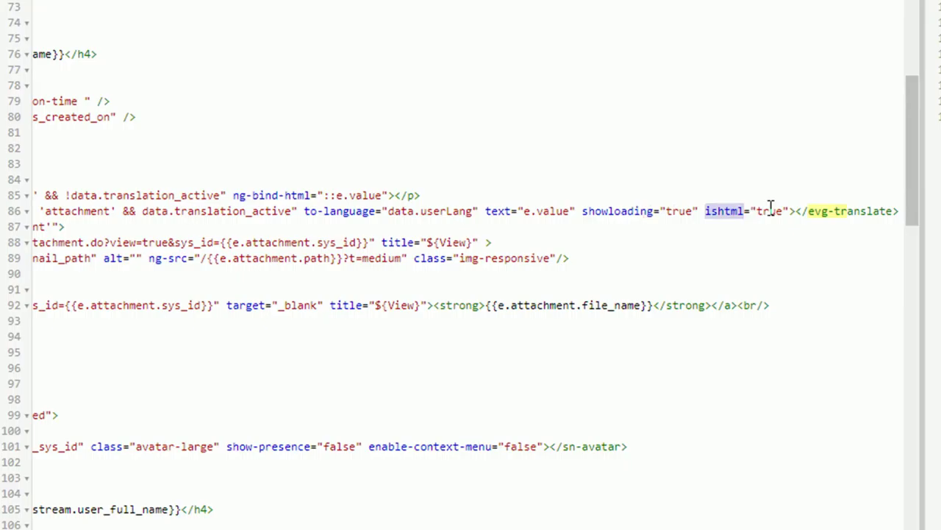
pyautogui.doubleClick(768, 211)
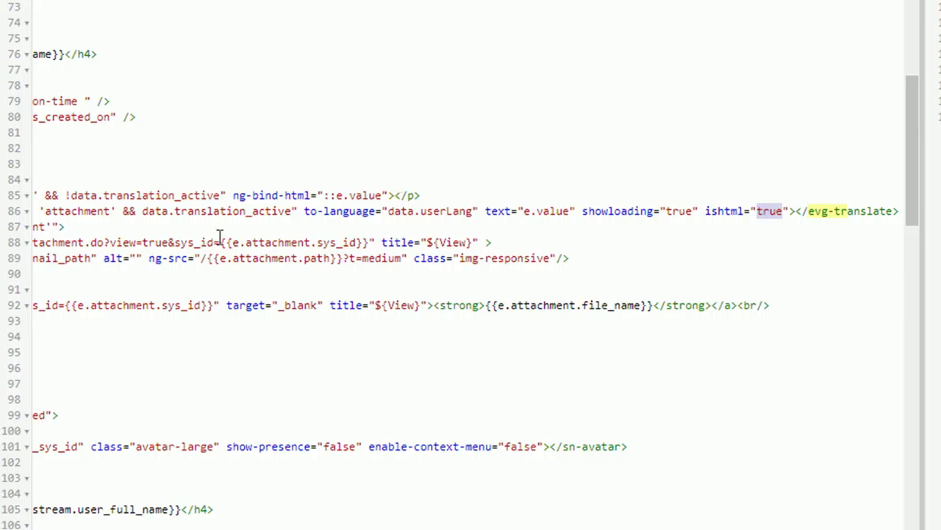
pyautogui.click(301, 212)
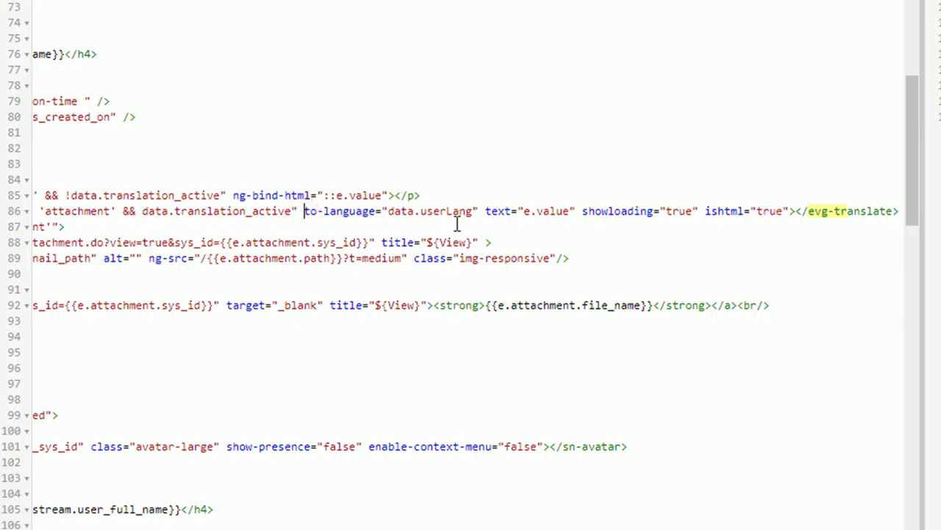